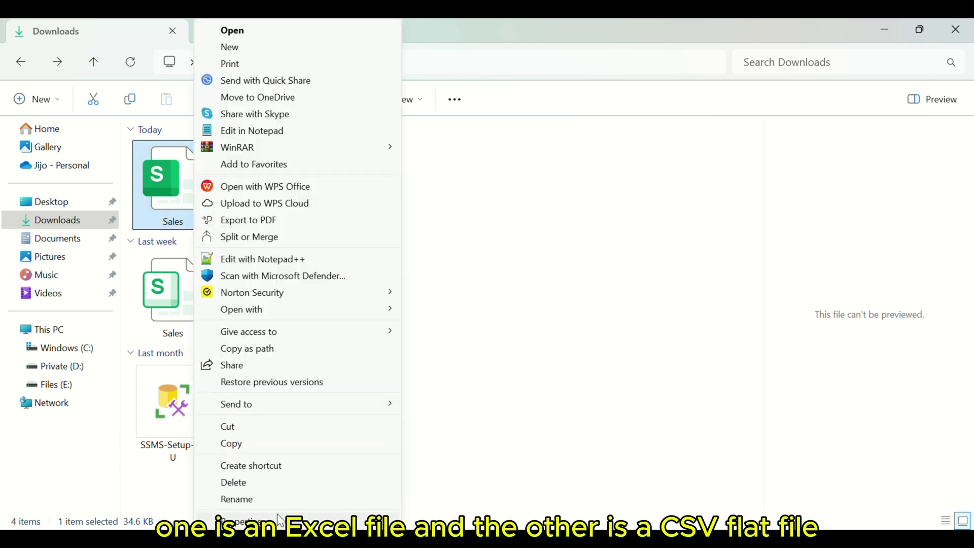
- Check the file type of the Sales file listed under Today in its properties
{"action": "left_click", "coordinate": [281, 518]}
{"action": "left_click_drag", "start_coordinate": [354, 229], "coordinate": [401, 229]}
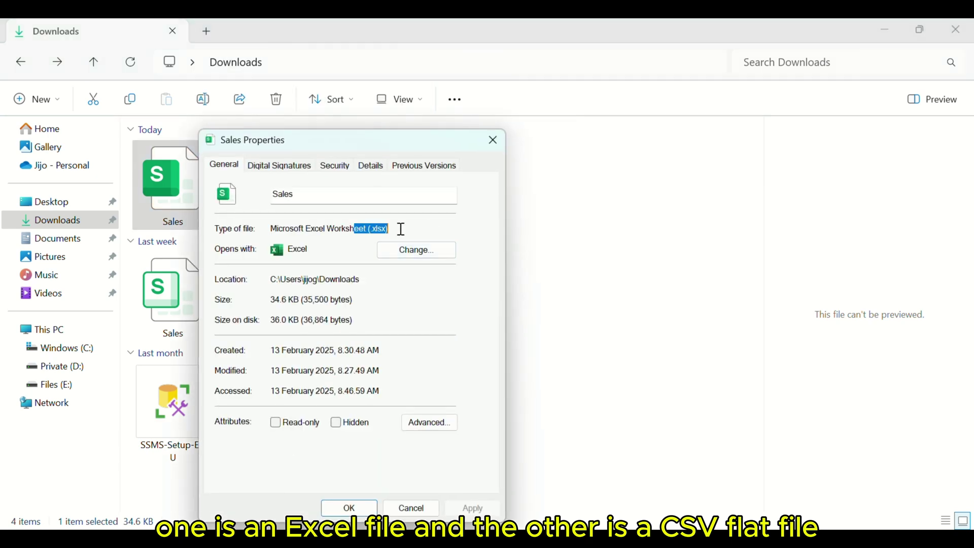
{"action": "left_click", "coordinate": [493, 140]}
- Check the file type of the Sales file listed under Last week, and open the Sales file listed under Today
{"action": "right_click", "coordinate": [261, 433]}
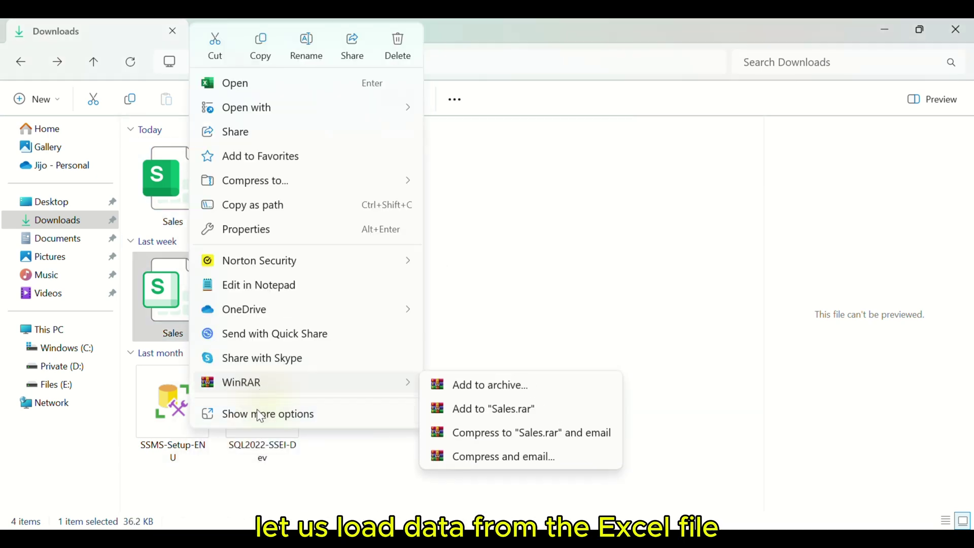
{"action": "left_click", "coordinate": [263, 431]}
{"action": "left_click", "coordinate": [254, 541]}
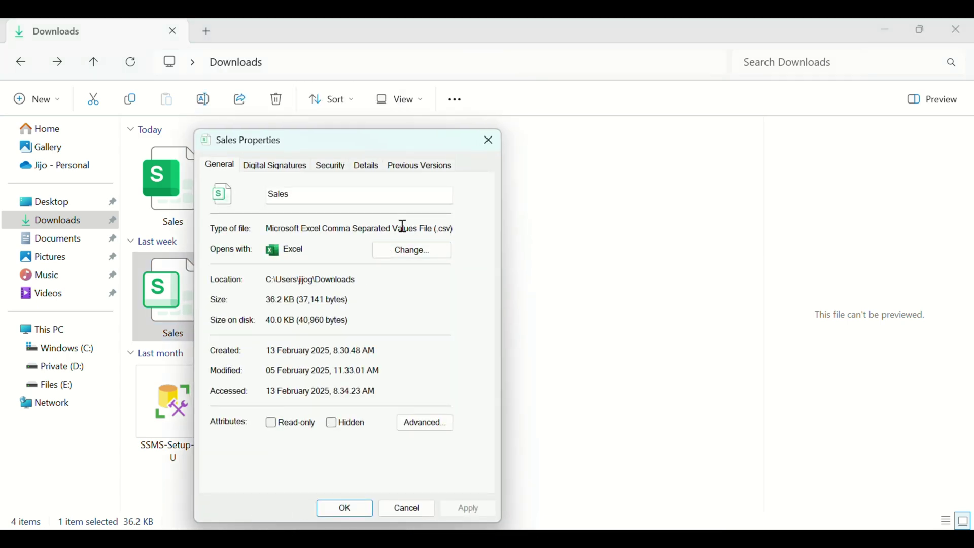
{"action": "left_click_drag", "start_coordinate": [417, 229], "coordinate": [468, 233]}
{"action": "left_click", "coordinate": [489, 141]}
{"action": "double_click", "coordinate": [195, 188]}
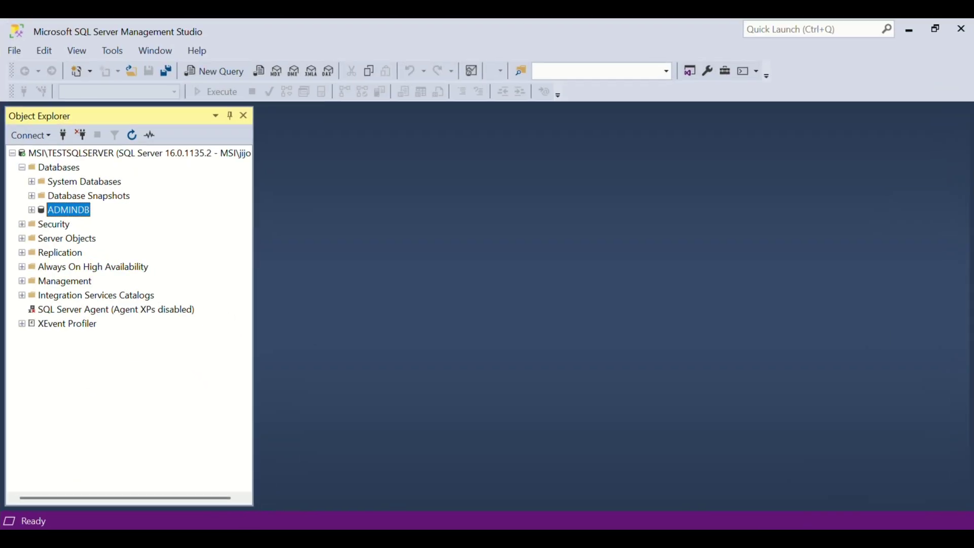
- In SQL Server Management Studio, script the dbo.SALES table of ADMINDB as DROP And CREATE to a new query editor window
{"action": "left_click", "coordinate": [30, 210]}
{"action": "left_click", "coordinate": [38, 239]}
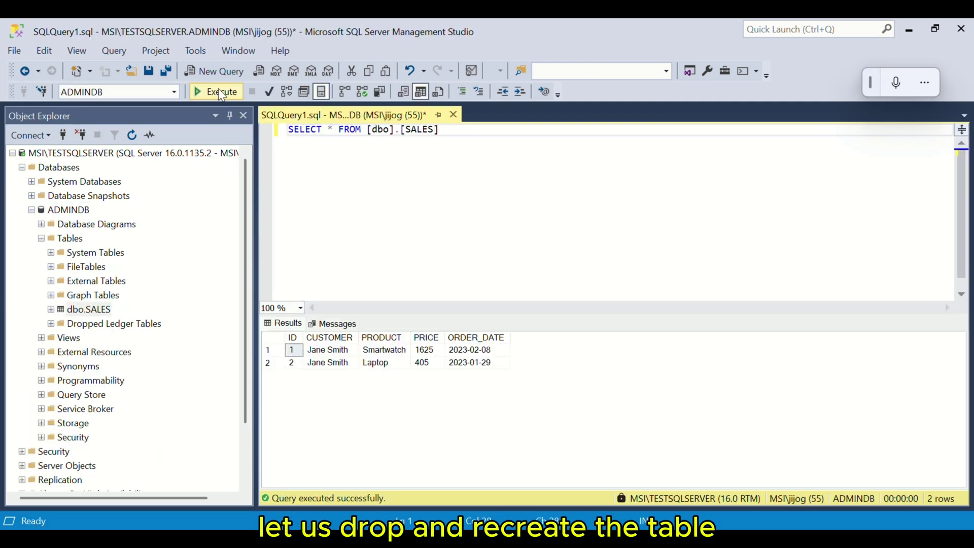
{"action": "right_click", "coordinate": [94, 311]}
{"action": "mouse_move", "coordinate": [165, 299]}
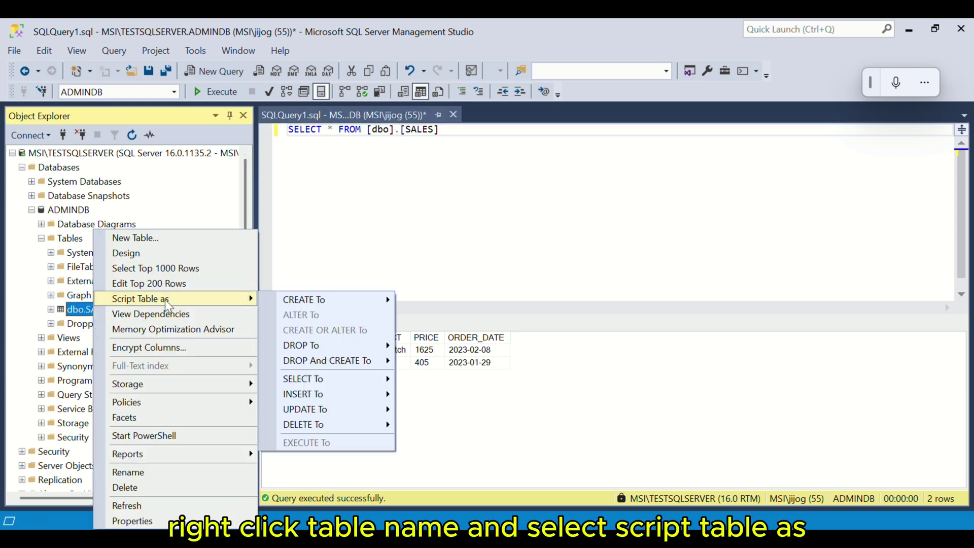
{"action": "mouse_move", "coordinate": [343, 359]}
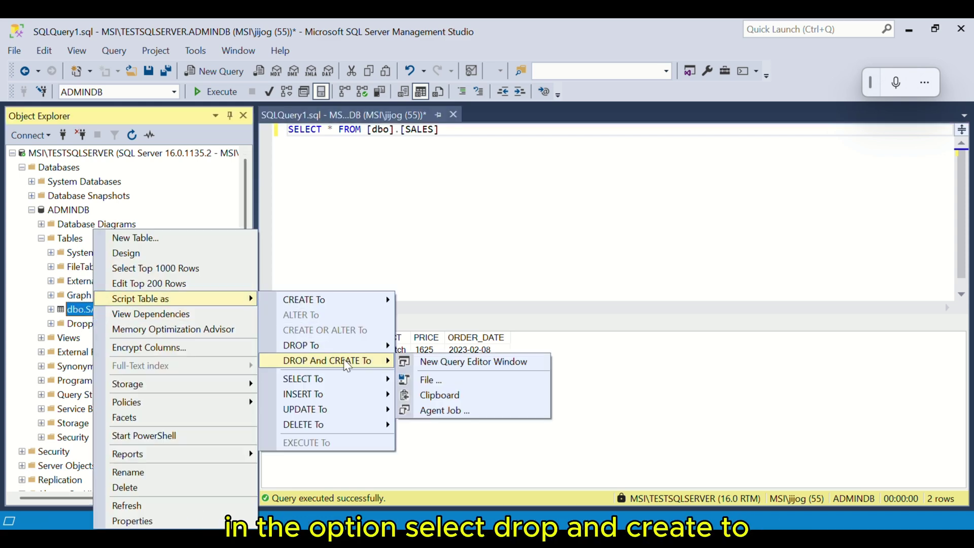
{"action": "left_click", "coordinate": [457, 361]}
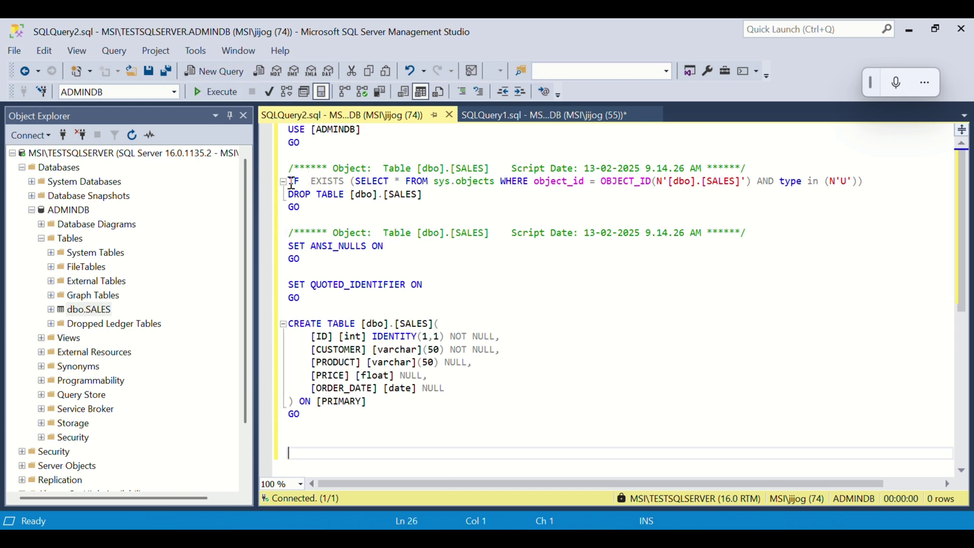
- Review and execute the drop-and-create script for dbo.SALES, and run the SELECT query on the table
{"action": "left_click_drag", "start_coordinate": [754, 168], "coordinate": [762, 195]}
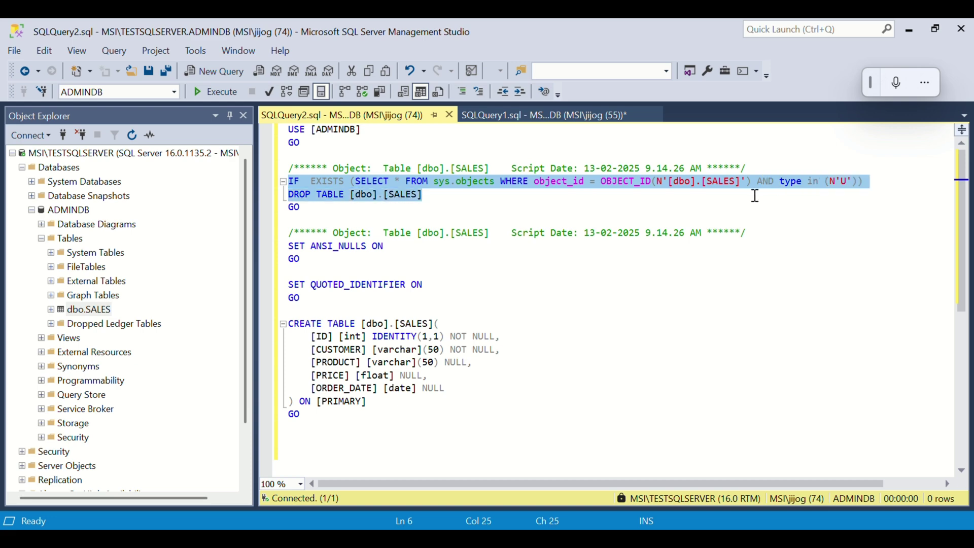
{"action": "left_click_drag", "start_coordinate": [448, 403], "coordinate": [288, 324]}
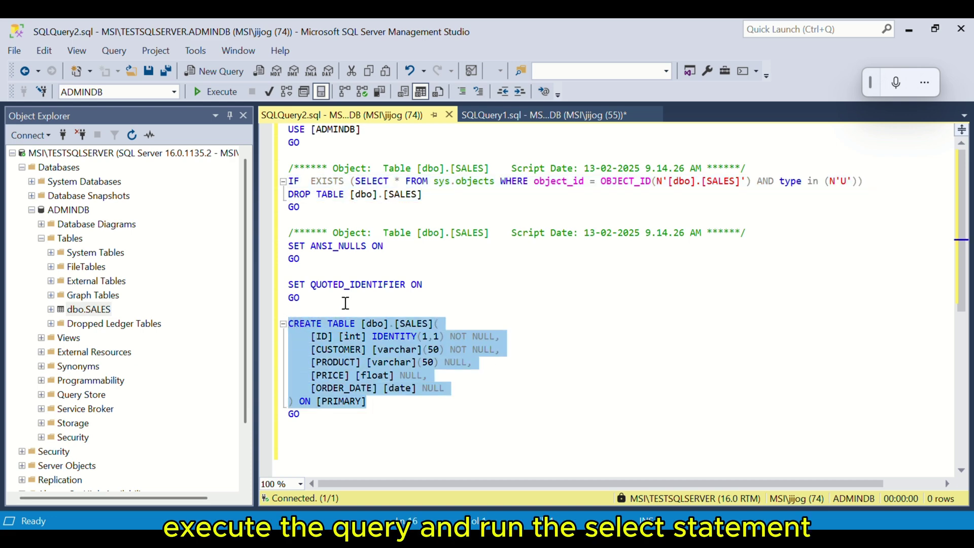
{"action": "left_click", "coordinate": [348, 299]}
{"action": "left_click", "coordinate": [209, 92]}
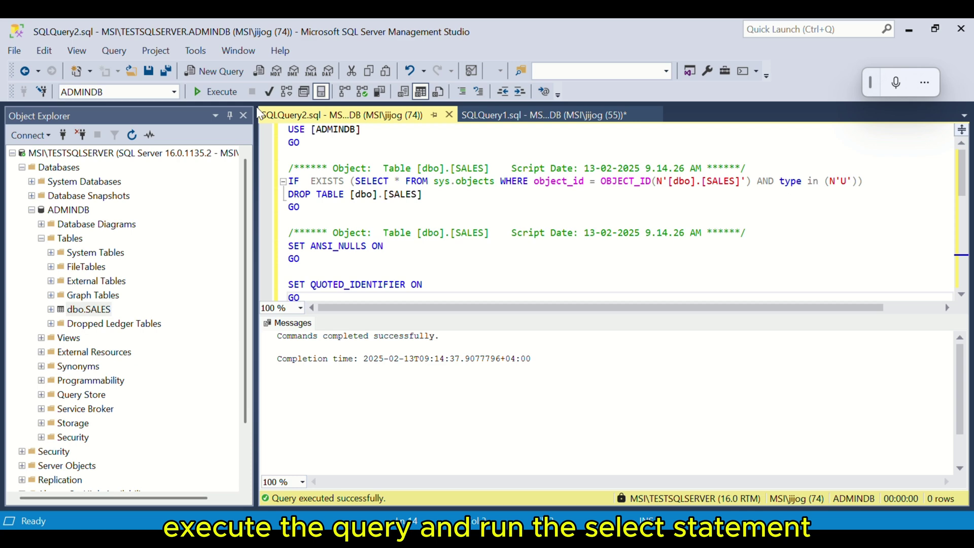
{"action": "left_click", "coordinate": [543, 114]}
{"action": "left_click", "coordinate": [218, 91]}
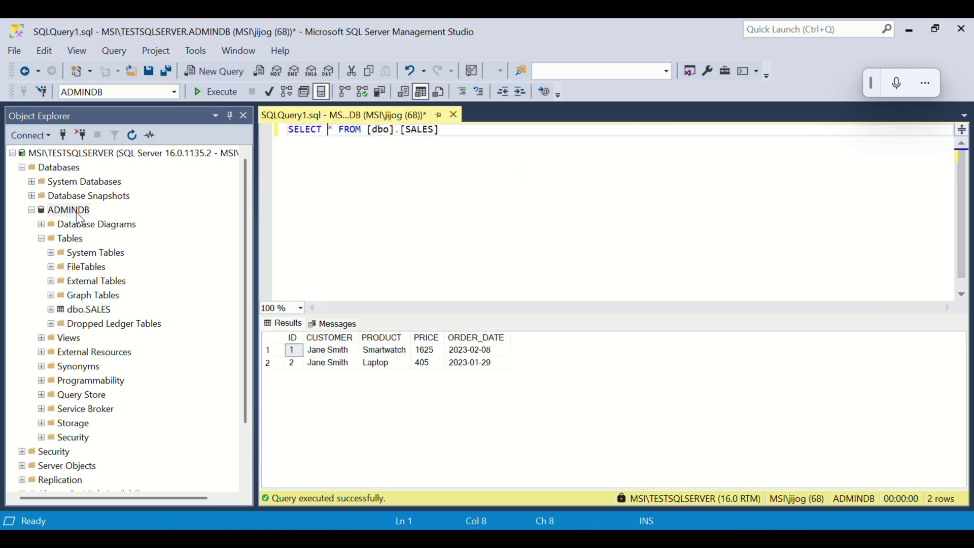
- Start a data import into the ADMINDB database with Microsoft Excel as the data source
{"action": "right_click", "coordinate": [75, 211]}
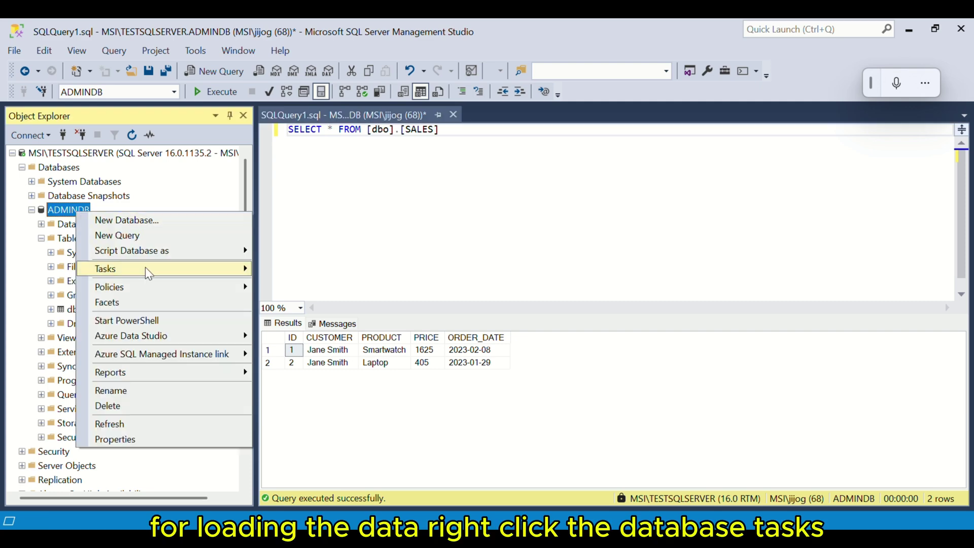
{"action": "mouse_move", "coordinate": [148, 269]}
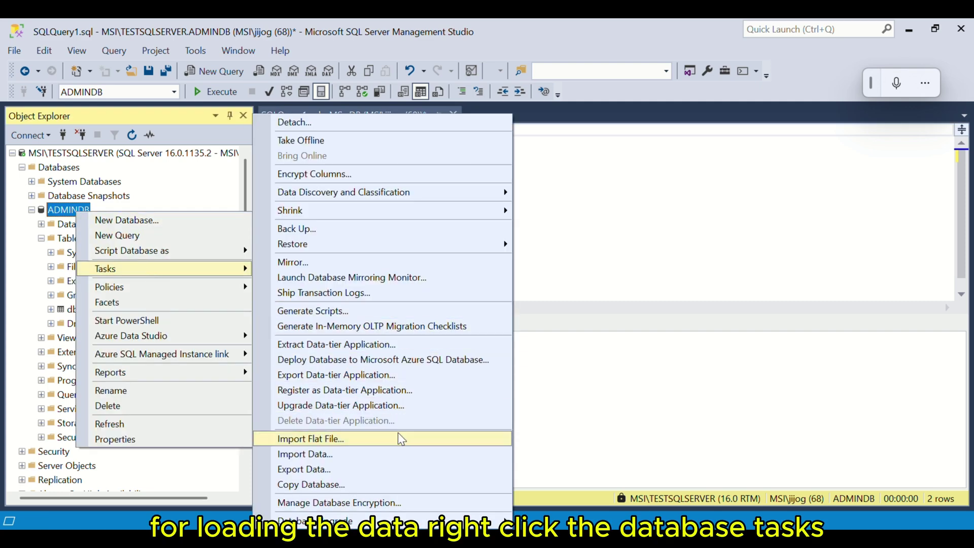
{"action": "left_click", "coordinate": [367, 459]}
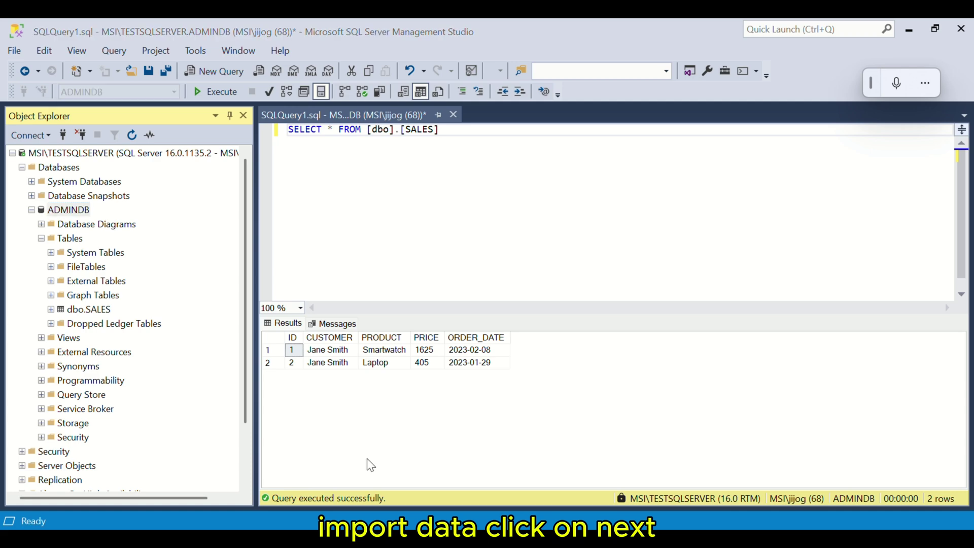
{"action": "left_click", "coordinate": [295, 404]}
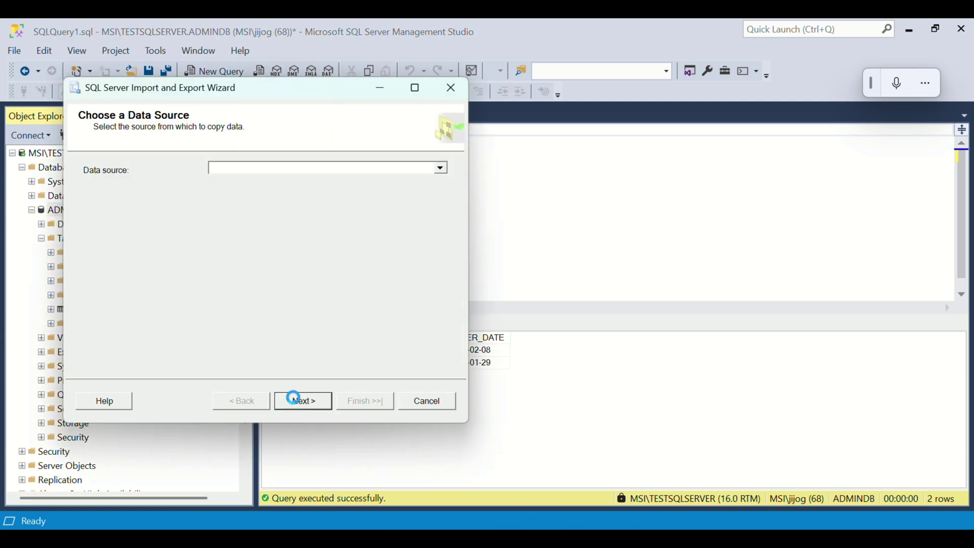
{"action": "left_click", "coordinate": [441, 169]}
{"action": "left_click", "coordinate": [355, 234]}
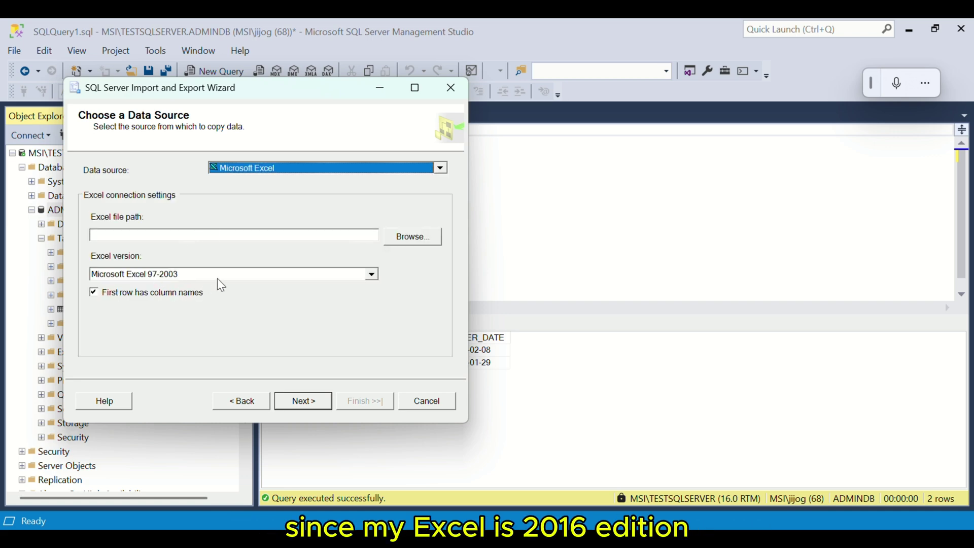
- Set the Excel version to Microsoft Excel 2016, choose Sales.xlsx from Downloads as the source file, and proceed
{"action": "left_click", "coordinate": [374, 276]}
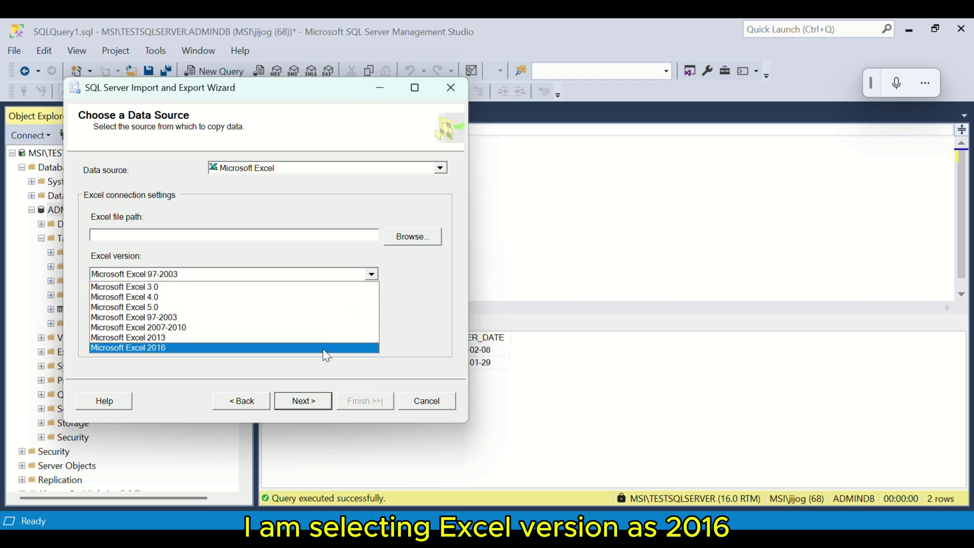
{"action": "left_click", "coordinate": [325, 348]}
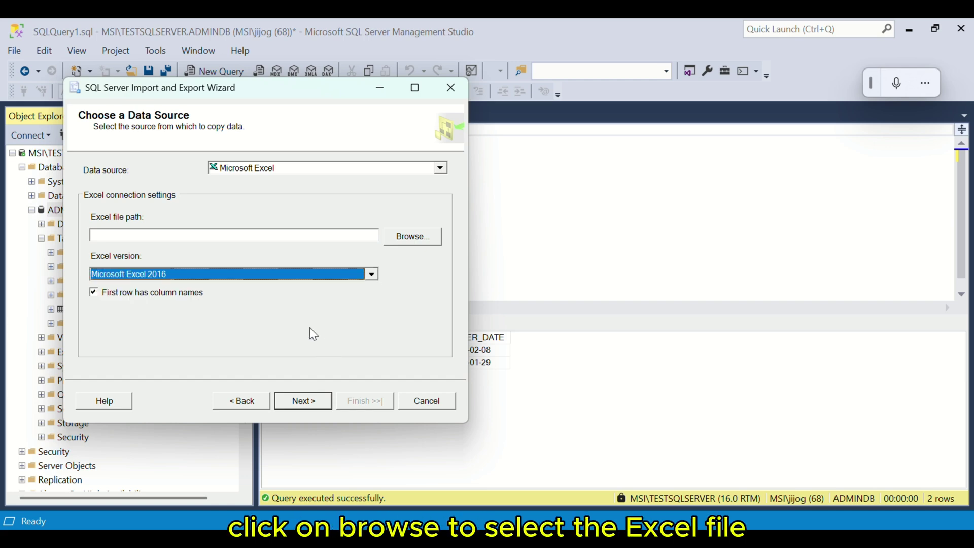
{"action": "left_click", "coordinate": [413, 237]}
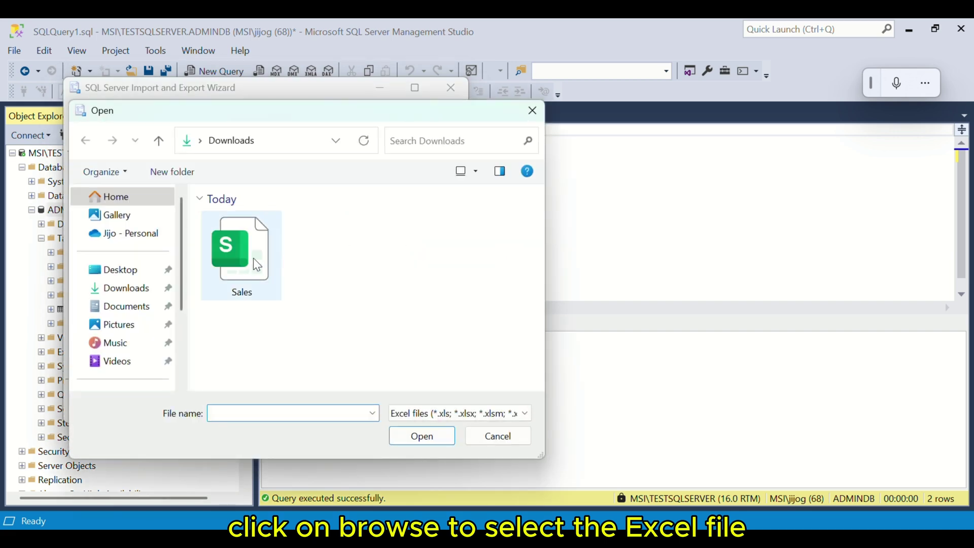
{"action": "left_click", "coordinate": [249, 264]}
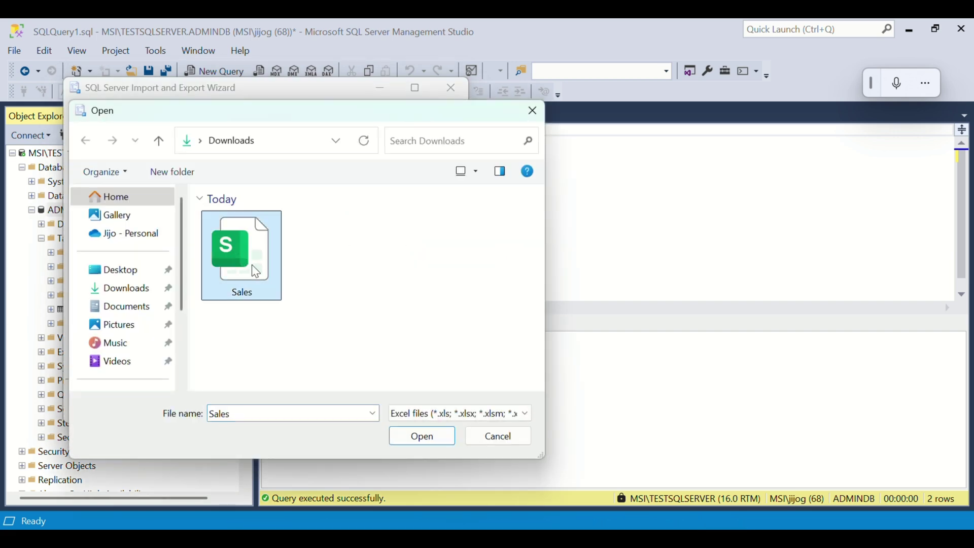
{"action": "left_click", "coordinate": [422, 438]}
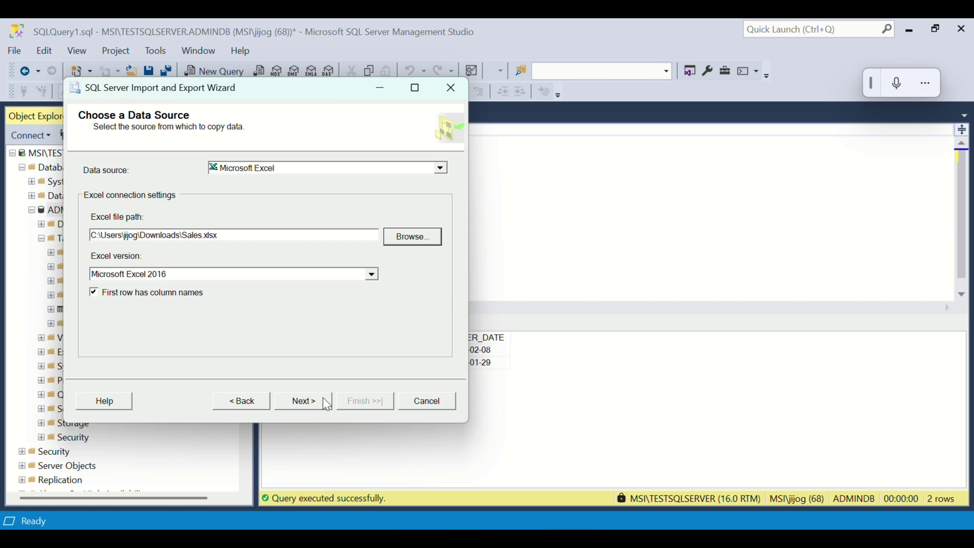
{"action": "left_click", "coordinate": [306, 406]}
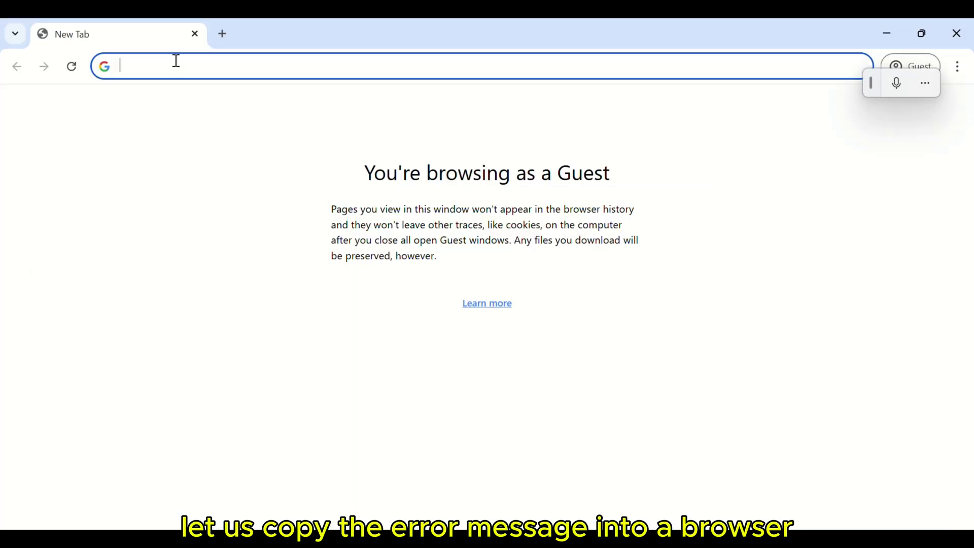
- Search the web in the browser for the copied import error message and open the Microsoft Learn result about fixing SSMS Excel import
{"action": "key", "text": "ctrl+v"}
{"action": "key", "text": "Return"}
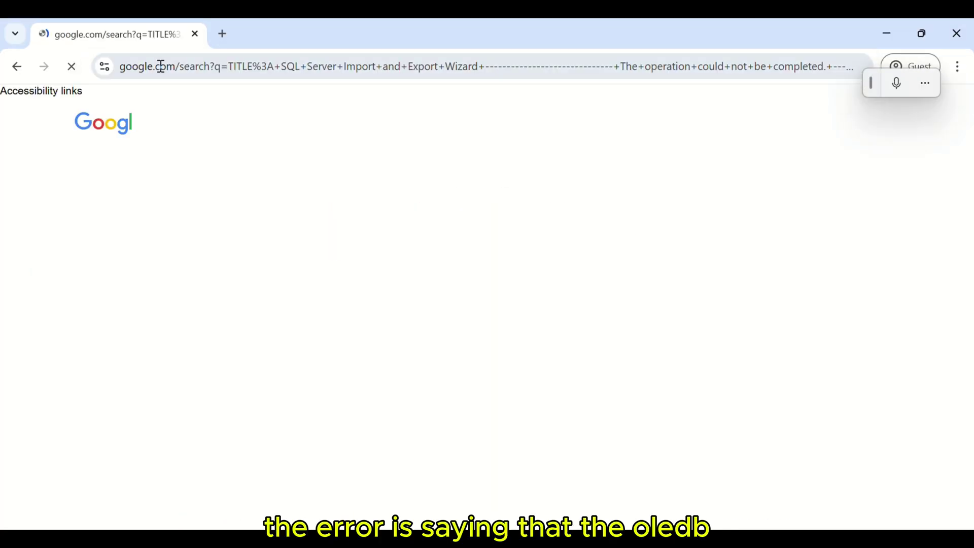
{"action": "scroll", "coordinate": [229, 233], "scroll_direction": "down", "scroll_amount": 5}
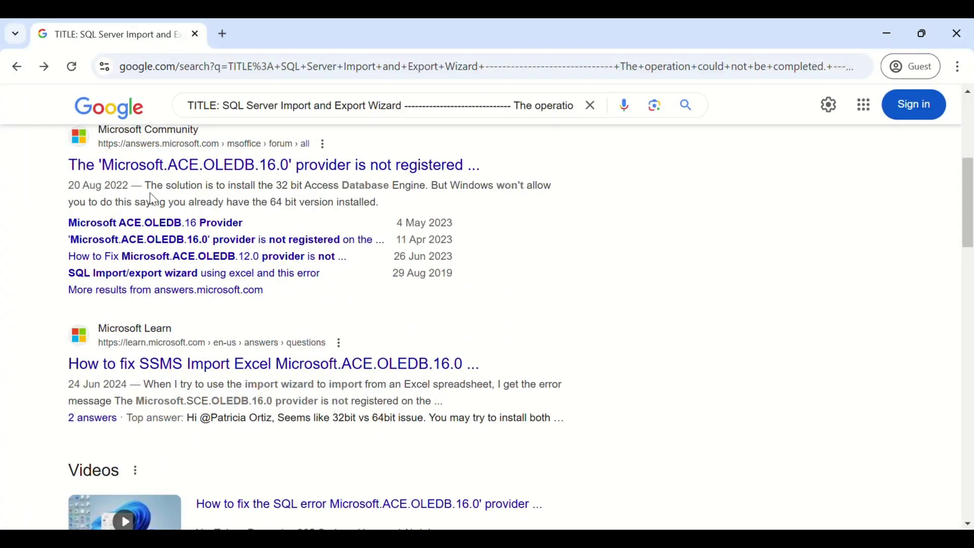
{"action": "left_click", "coordinate": [316, 365]}
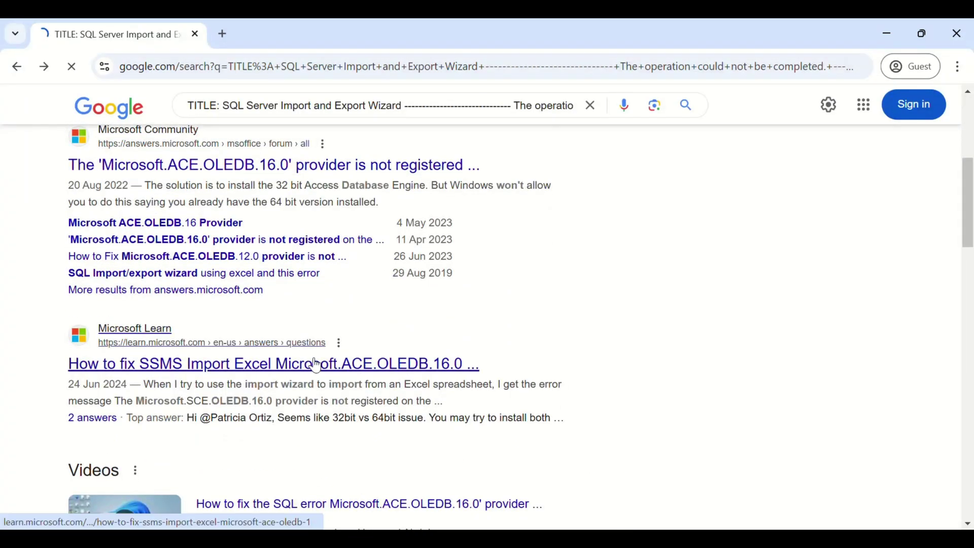
- Follow the Microsoft download link in the first answer and review the Microsoft Access Database Engine 2016 Redistributable page
{"action": "scroll", "coordinate": [319, 351], "scroll_direction": "down", "scroll_amount": 8}
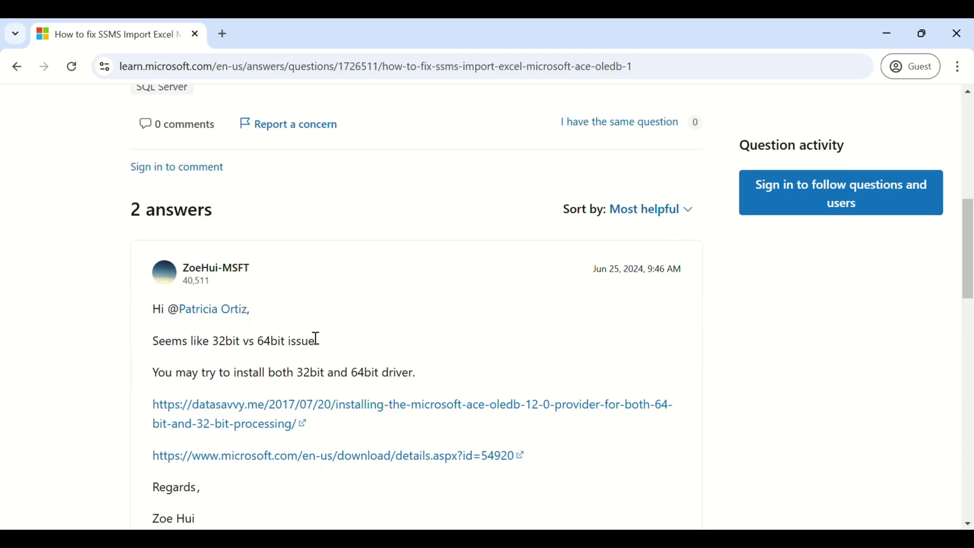
{"action": "scroll", "coordinate": [318, 339], "scroll_direction": "down", "scroll_amount": 3}
{"action": "left_click", "coordinate": [392, 307]}
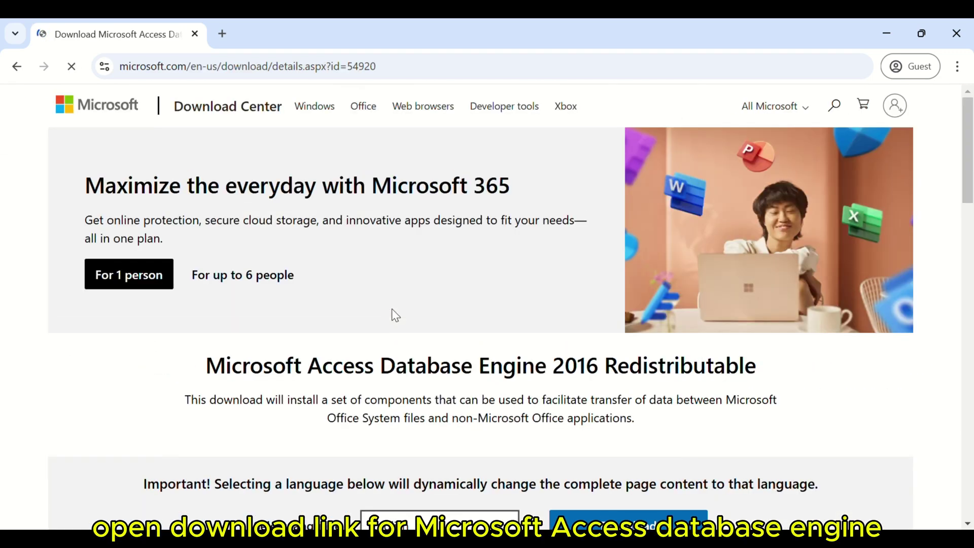
{"action": "scroll", "coordinate": [392, 309], "scroll_direction": "down", "scroll_amount": 1}
{"action": "left_click_drag", "start_coordinate": [243, 281], "coordinate": [680, 277]}
{"action": "scroll", "coordinate": [415, 295], "scroll_direction": "down", "scroll_amount": 1}
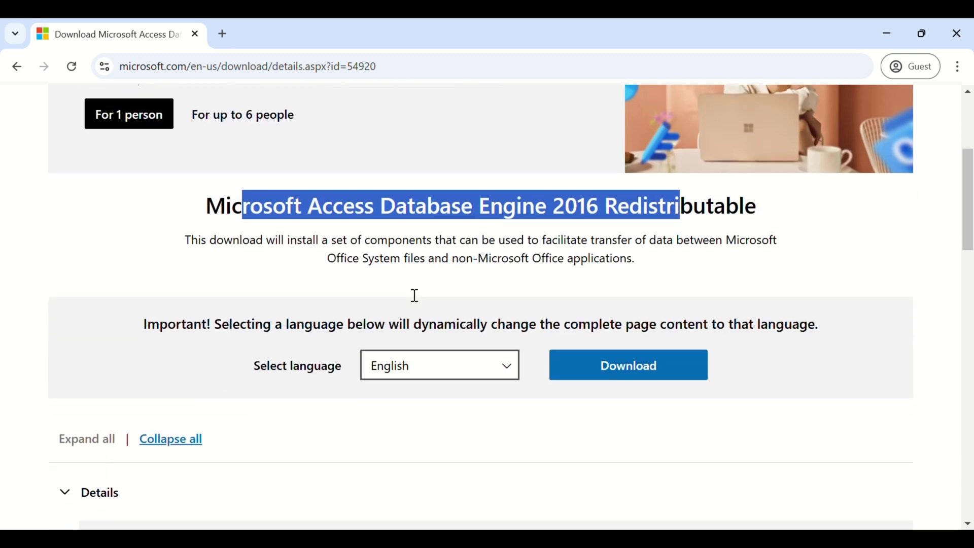
{"action": "scroll", "coordinate": [415, 295], "scroll_direction": "down", "scroll_amount": 1}
{"action": "left_click", "coordinate": [334, 208]}
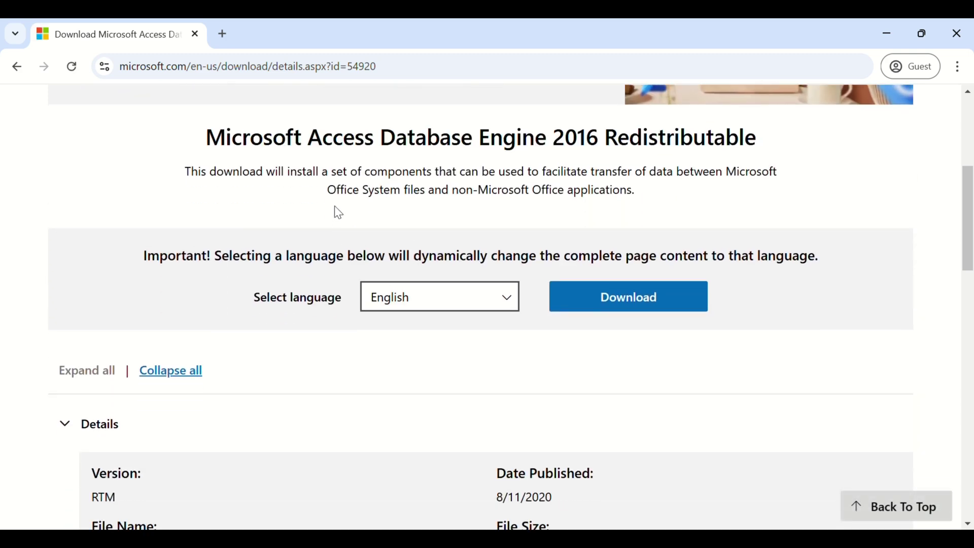
- Download accessdatabaseengine_X64.exe to the Downloads folder and launch its installer
{"action": "left_click", "coordinate": [637, 306]}
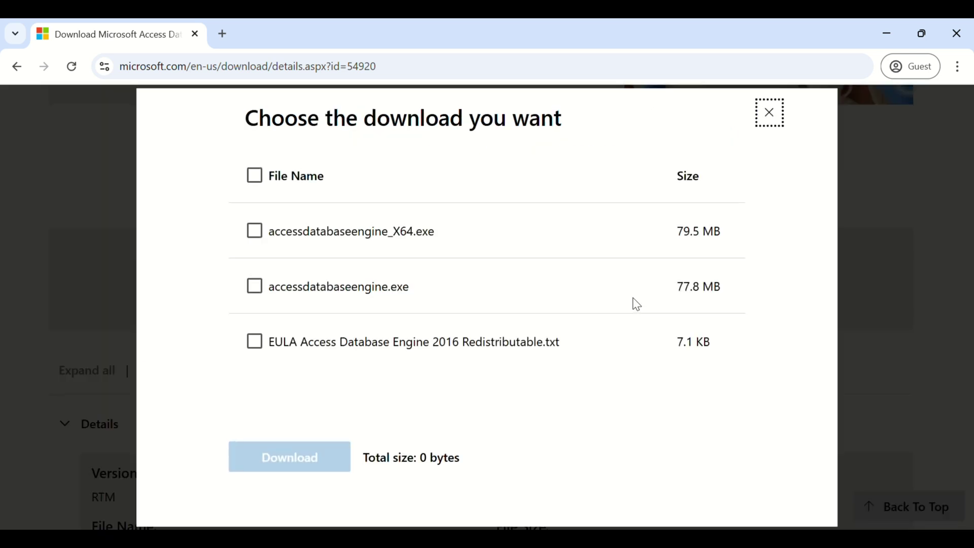
{"action": "left_click", "coordinate": [254, 232]}
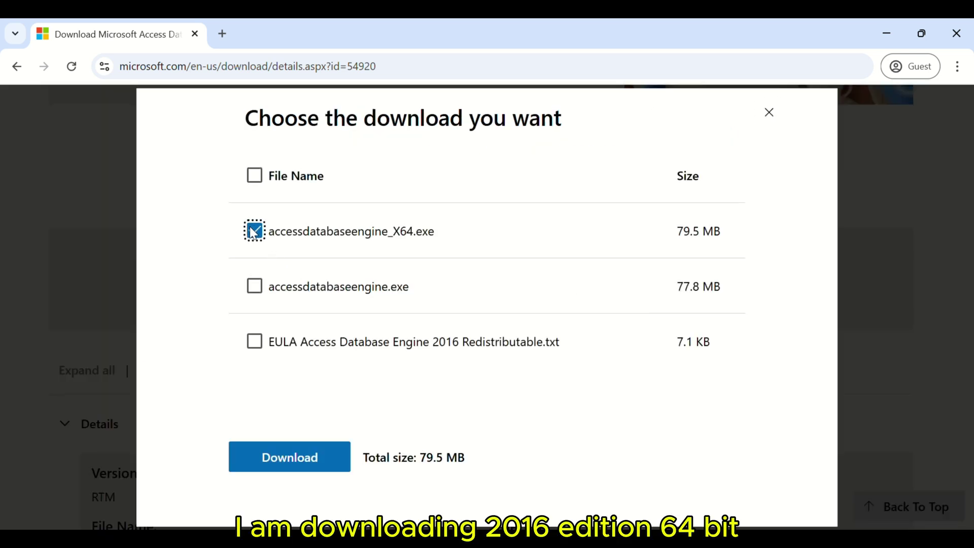
{"action": "left_click", "coordinate": [290, 439]}
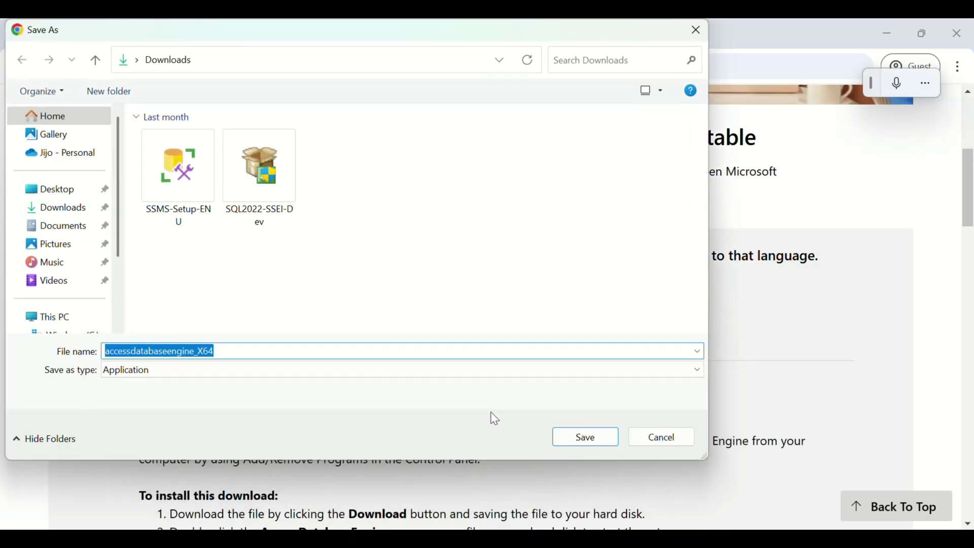
{"action": "left_click", "coordinate": [586, 437]}
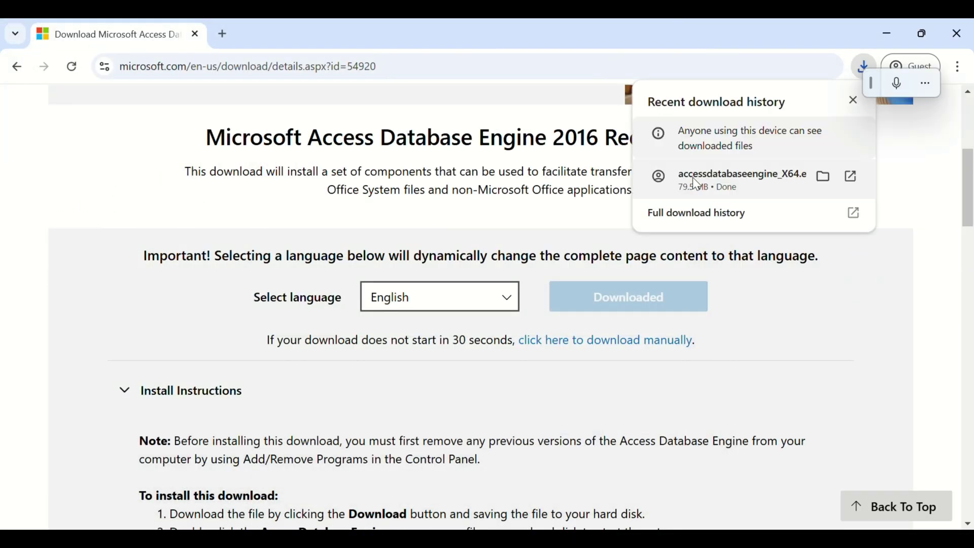
{"action": "left_click", "coordinate": [694, 179]}
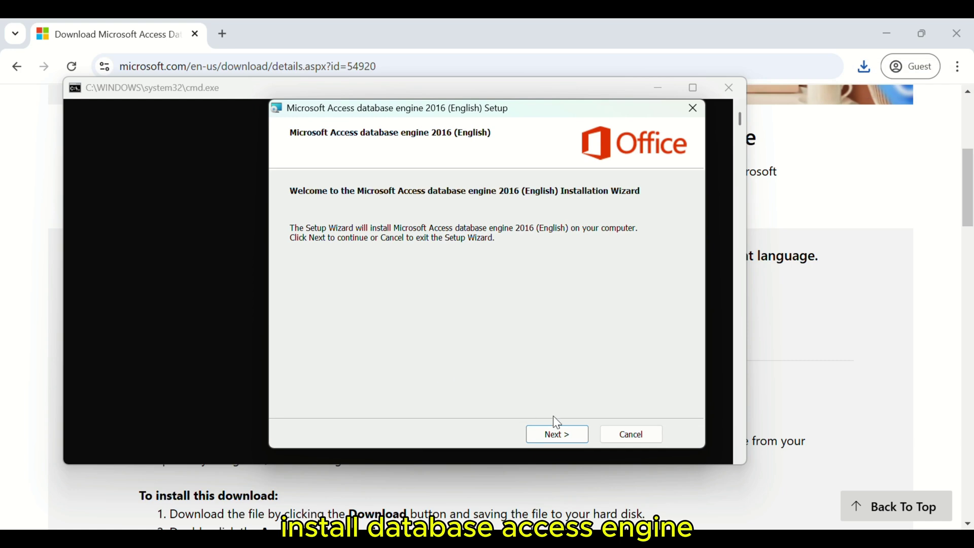
- Accept the license agreement and install Microsoft Access database engine 2016 in C:\Program Files\Microsoft Office\
{"action": "left_click", "coordinate": [556, 435]}
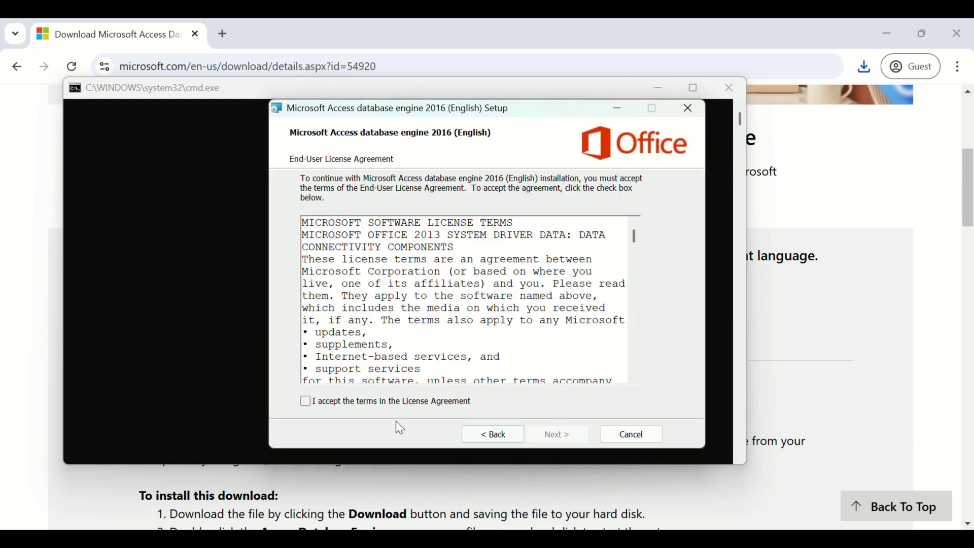
{"action": "left_click", "coordinate": [370, 409]}
{"action": "left_click", "coordinate": [572, 434]}
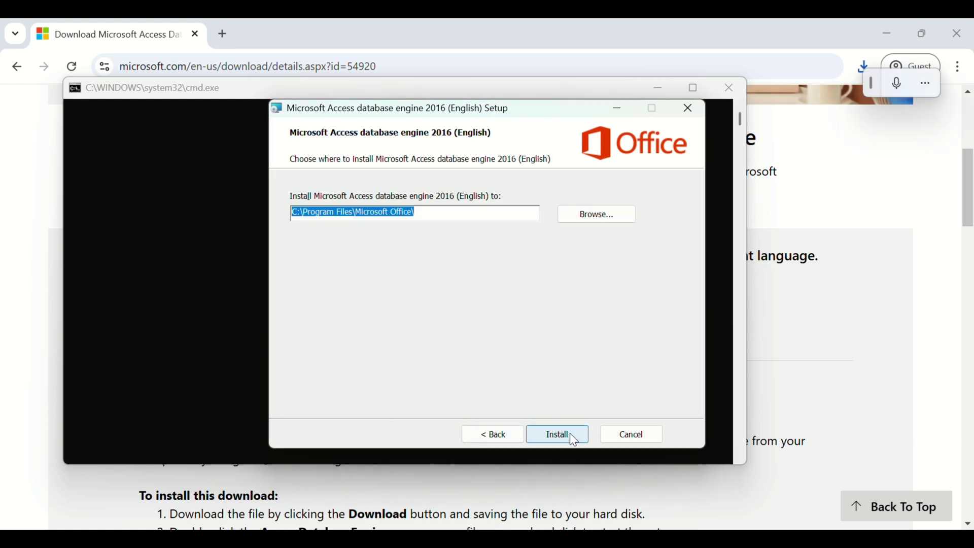
{"action": "left_click", "coordinate": [569, 432]}
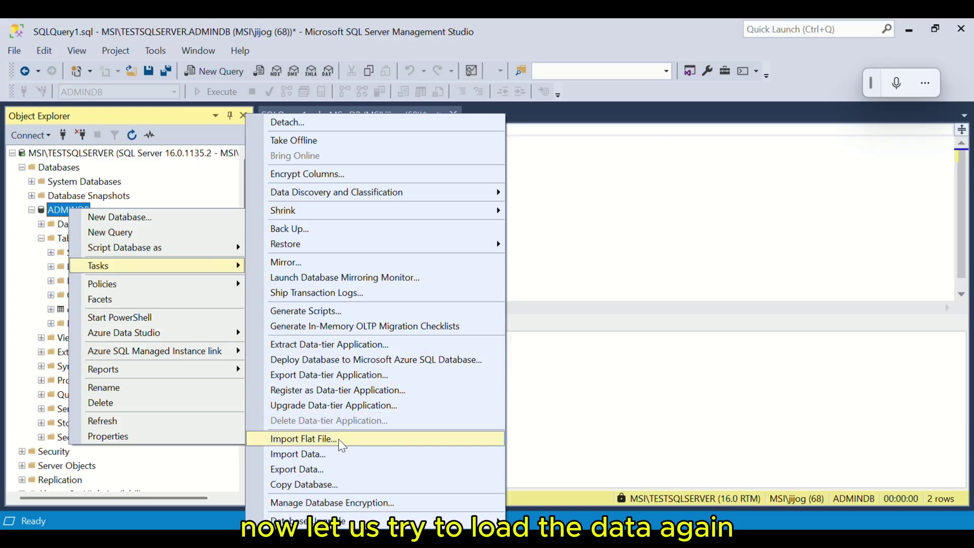
- In SQL Server Management Studio, start the data import wizard for ADMINDB and choose Microsoft Excel as the data source
{"action": "left_click", "coordinate": [304, 453]}
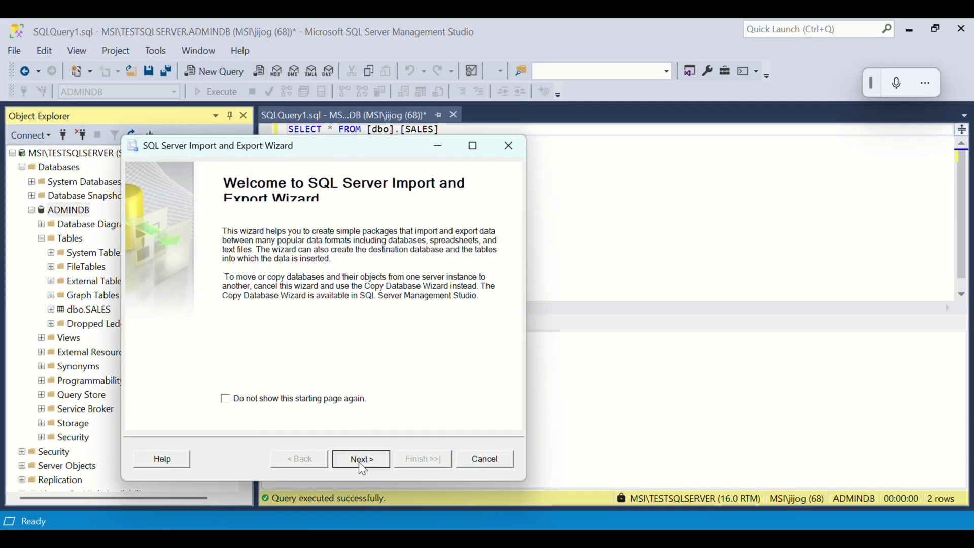
{"action": "left_click", "coordinate": [363, 462]}
{"action": "left_click", "coordinate": [500, 226]}
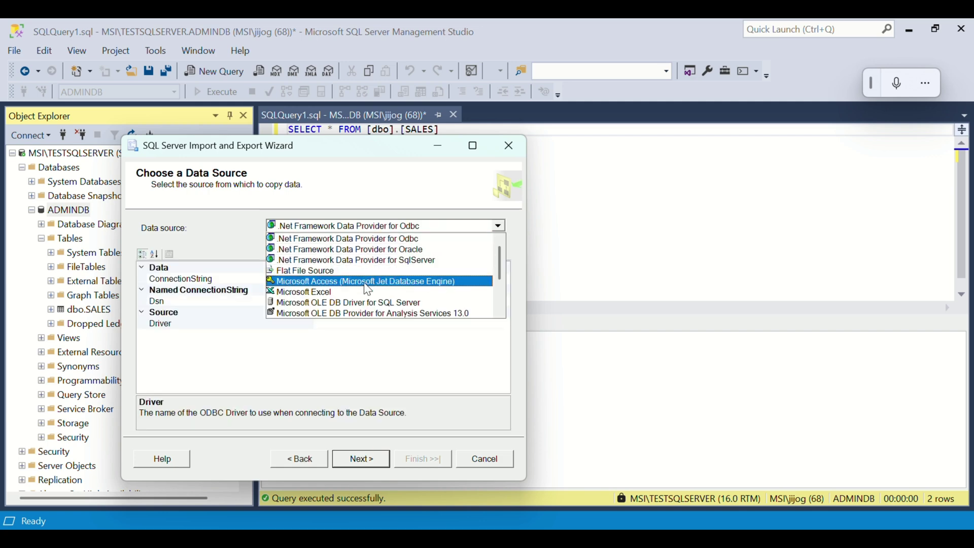
{"action": "left_click", "coordinate": [355, 291]}
- Set the Excel version to Microsoft Excel 2013, select the Sales workbook in Downloads, and try to proceed
{"action": "left_click", "coordinate": [430, 333]}
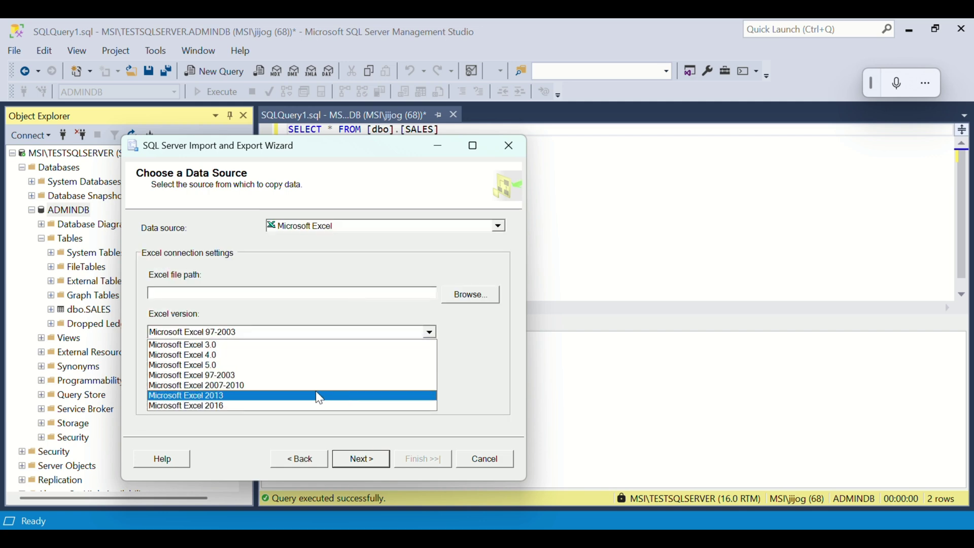
{"action": "left_click", "coordinate": [320, 396]}
{"action": "left_click", "coordinate": [471, 295]}
{"action": "left_click", "coordinate": [287, 246]}
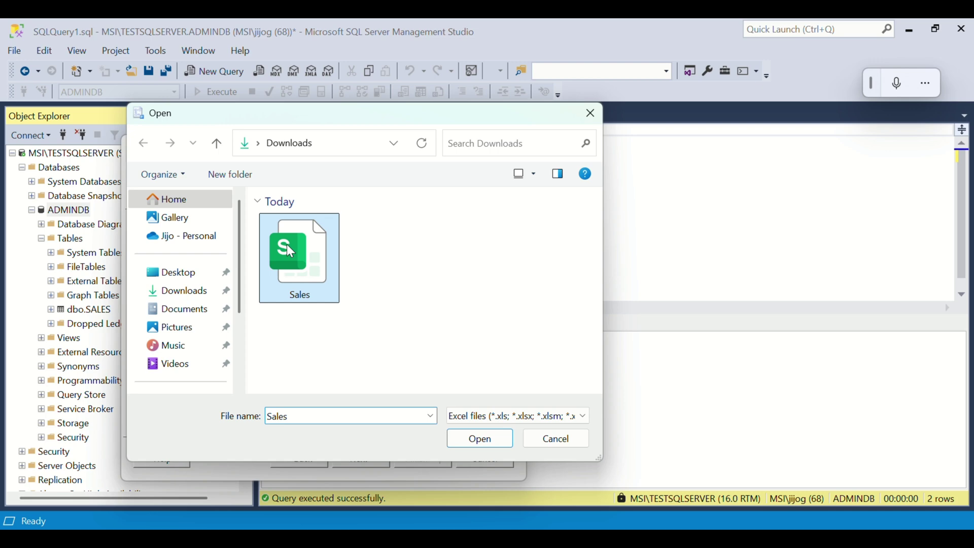
{"action": "left_click", "coordinate": [480, 439]}
{"action": "left_click", "coordinate": [348, 461]}
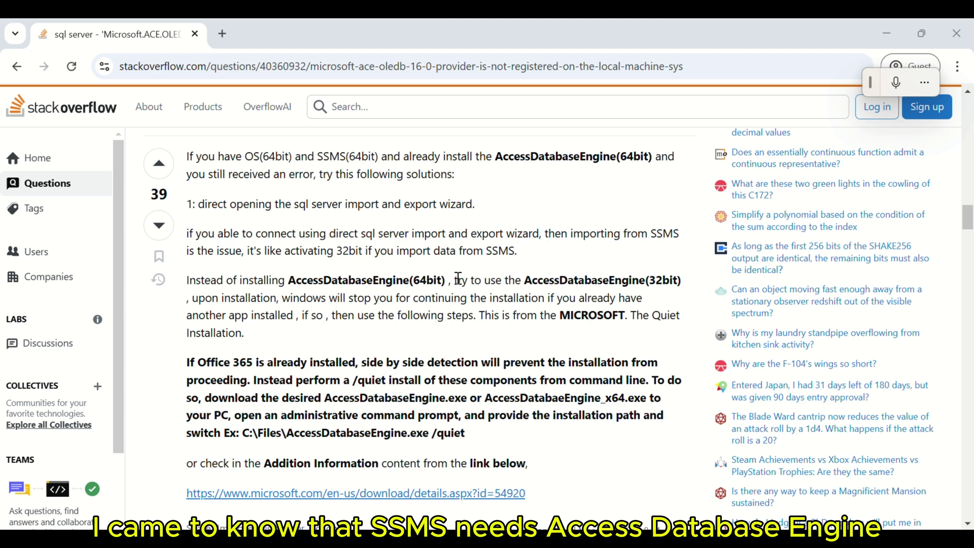
- In the browser's Stack Overflow answer, highlight the AccessDatabaseEngine(32bit) advice and open its Microsoft download link in a new tab
{"action": "left_click_drag", "start_coordinate": [455, 280], "coordinate": [683, 276]}
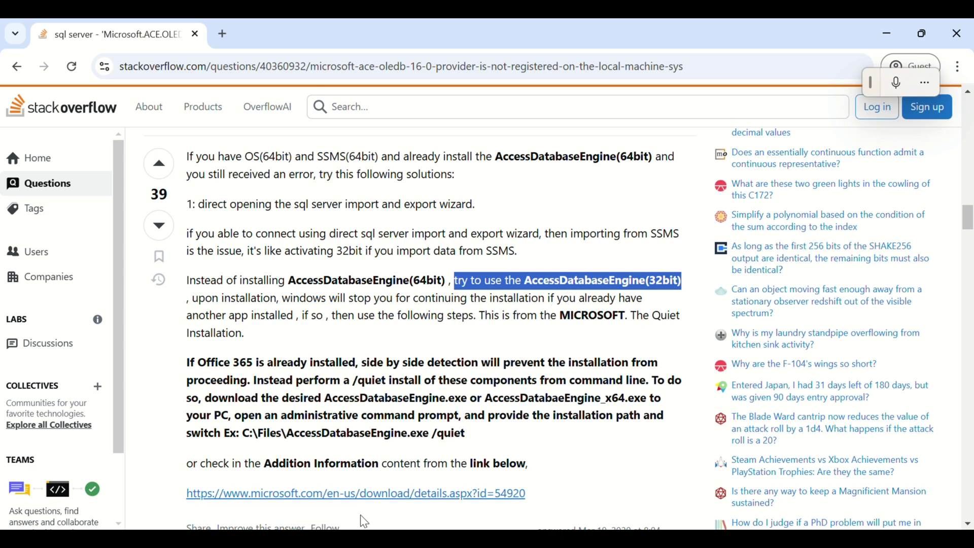
{"action": "right_click", "coordinate": [366, 491]}
{"action": "key", "text": "Escape"}
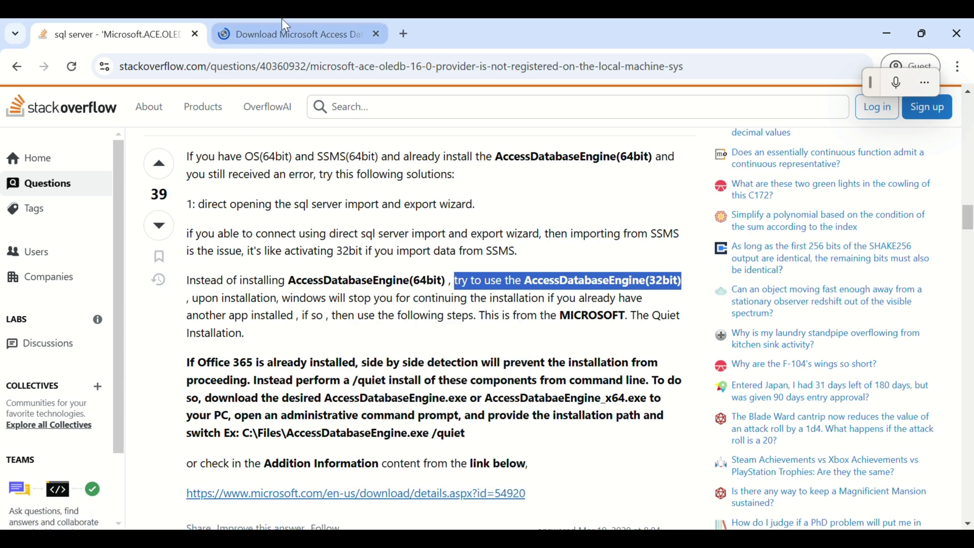
{"action": "left_click", "coordinate": [283, 22]}
- Select accessdatabaseengine.exe from the Access Database Engine 2016 Redistributable files and start its download
{"action": "scroll", "coordinate": [388, 251], "scroll_direction": "down", "scroll_amount": 3}
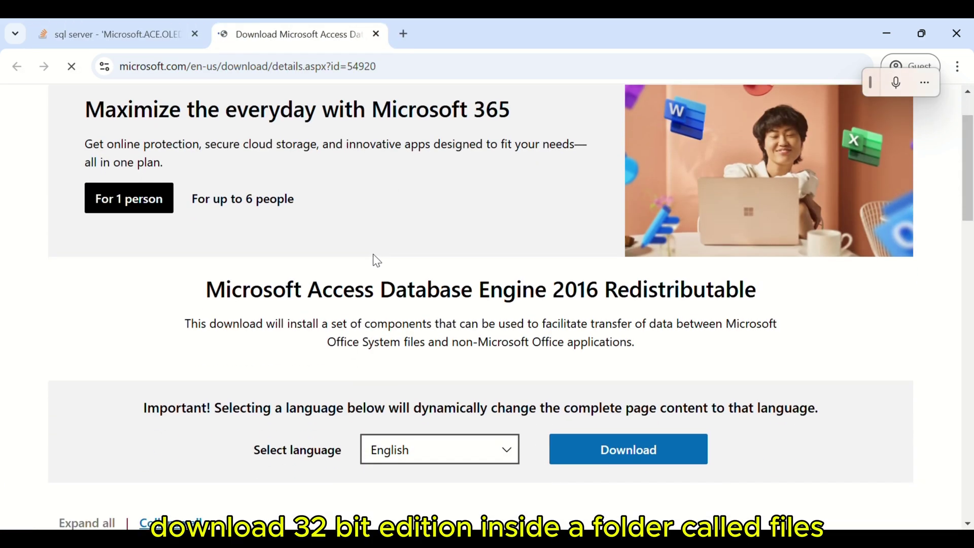
{"action": "left_click", "coordinate": [604, 377]}
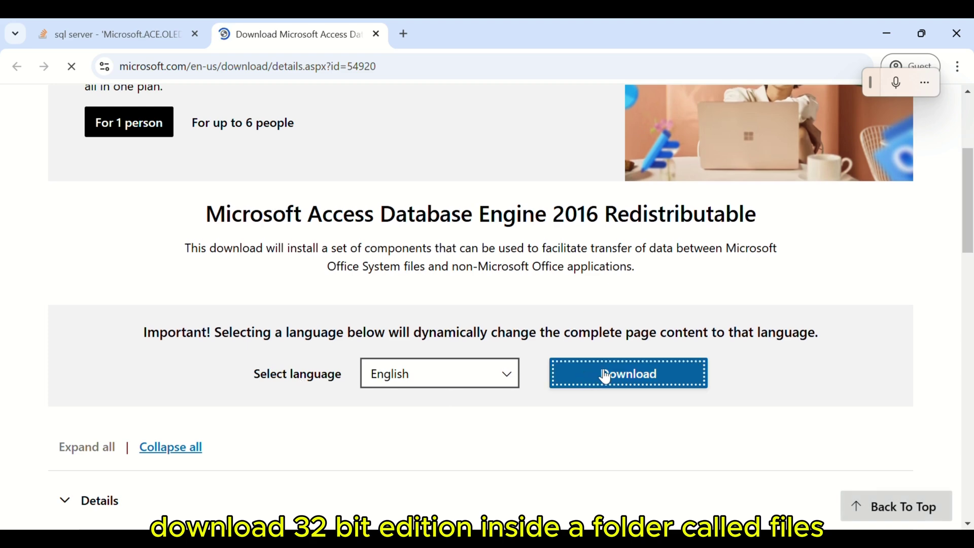
{"action": "left_click", "coordinate": [272, 292]}
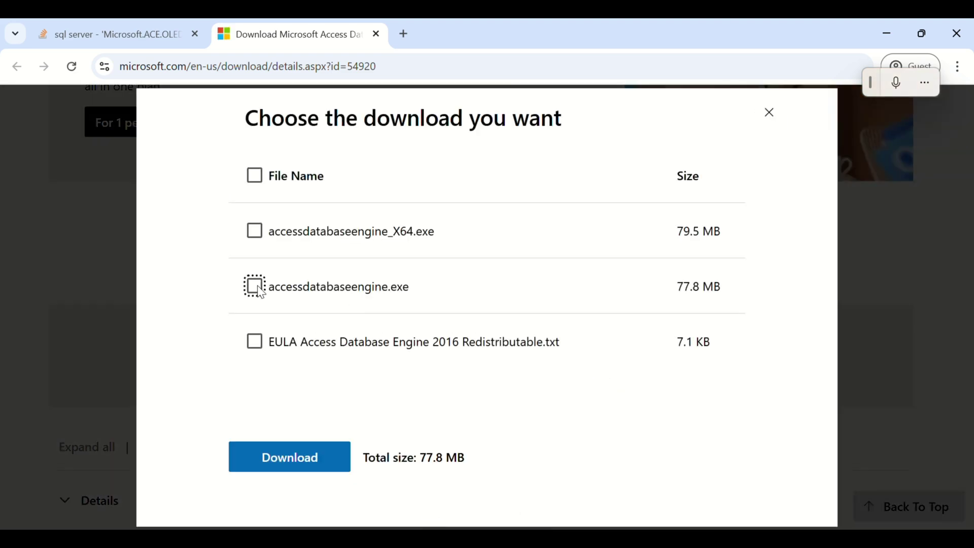
{"action": "left_click", "coordinate": [300, 462]}
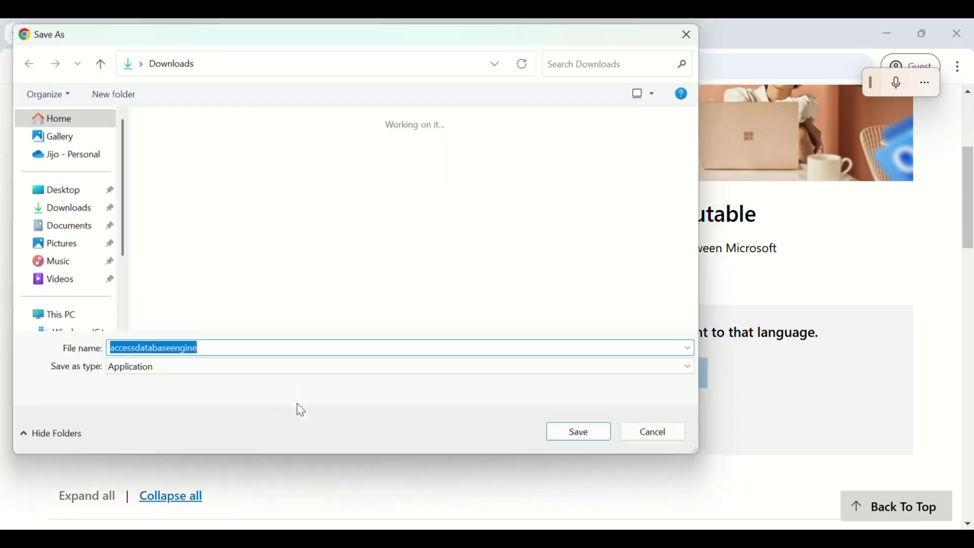
- Create a folder named Files on the C: drive, save accessdatabaseengine.exe in it, and check the download's progress
{"action": "scroll", "coordinate": [54, 282], "scroll_direction": "down", "scroll_amount": 2}
{"action": "left_click", "coordinate": [59, 241]}
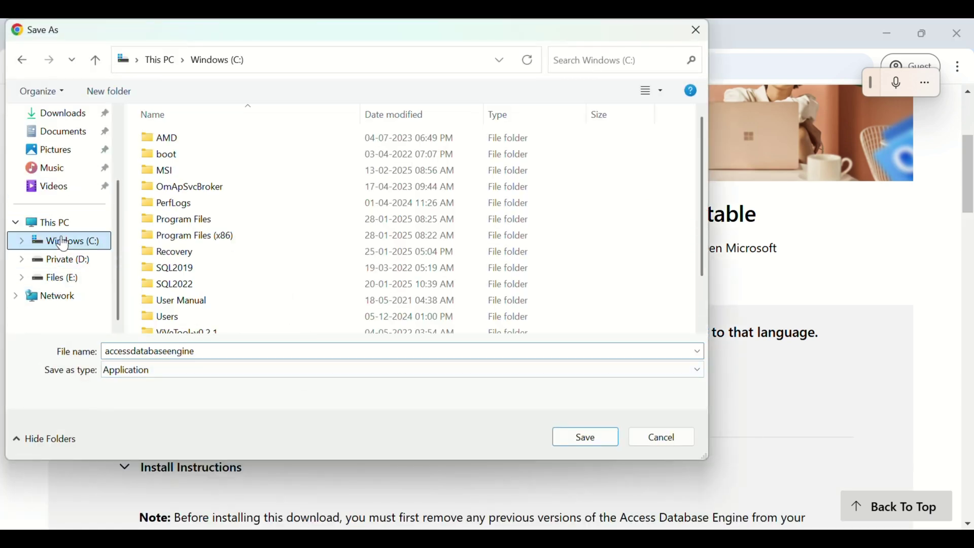
{"action": "left_click", "coordinate": [115, 94]}
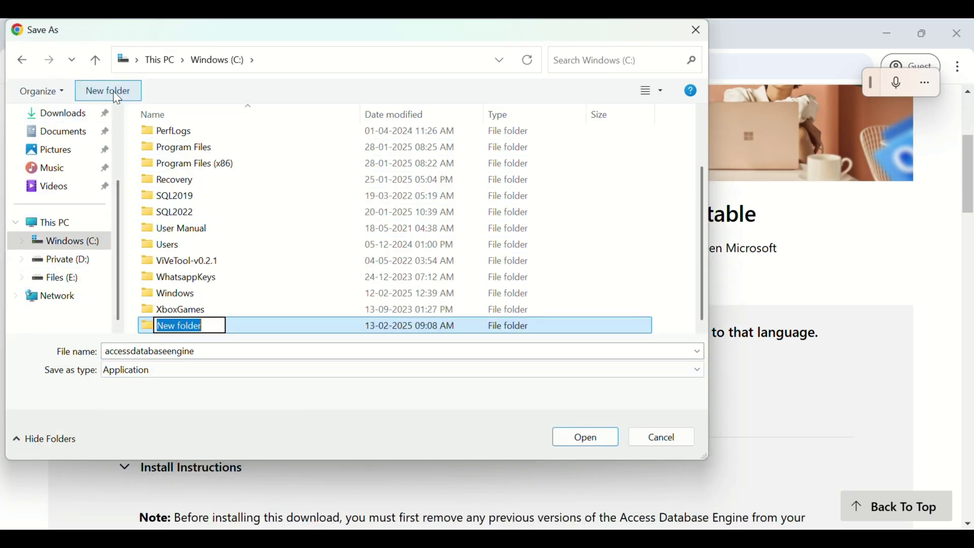
{"action": "type", "text": "Files"}
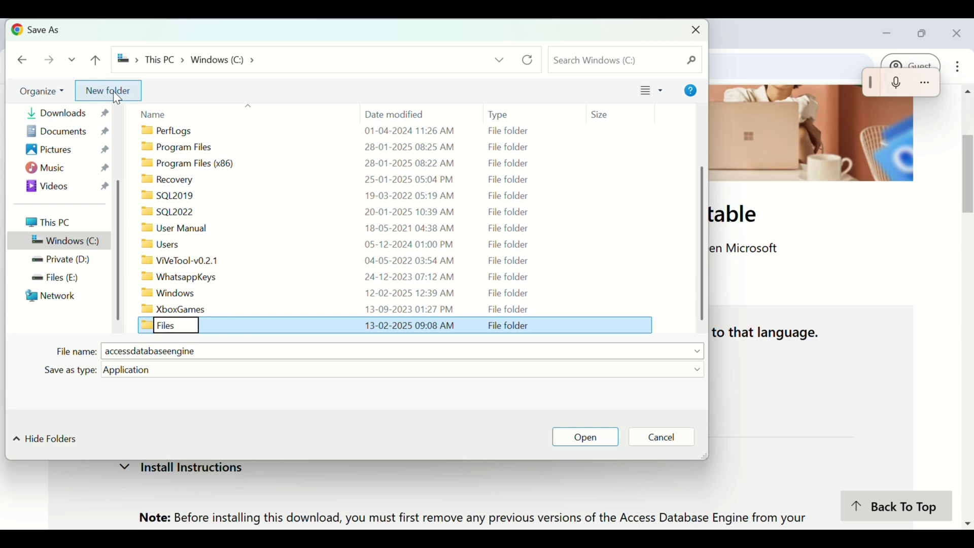
{"action": "key", "text": "Return"}
{"action": "key", "text": "Return"}
{"action": "left_click", "coordinate": [589, 438]}
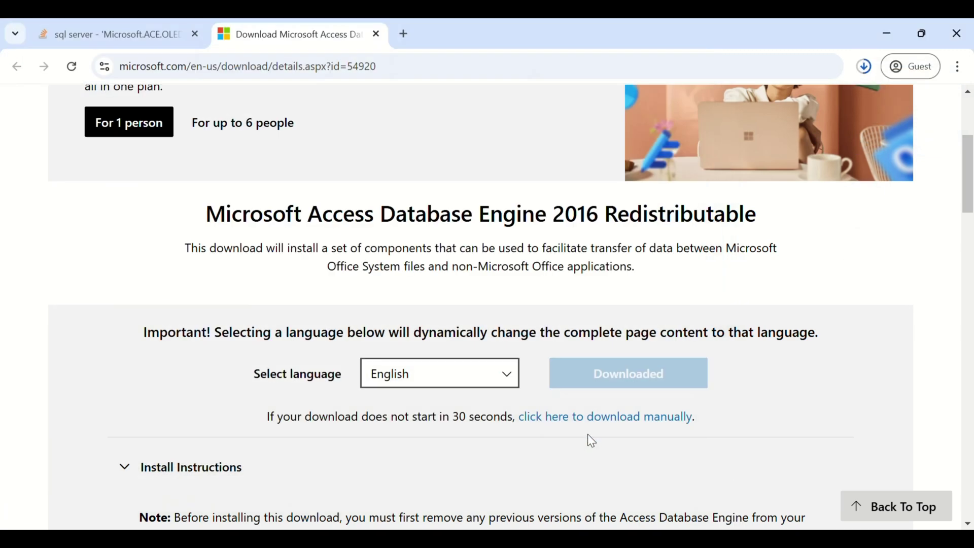
{"action": "left_click", "coordinate": [864, 66]}
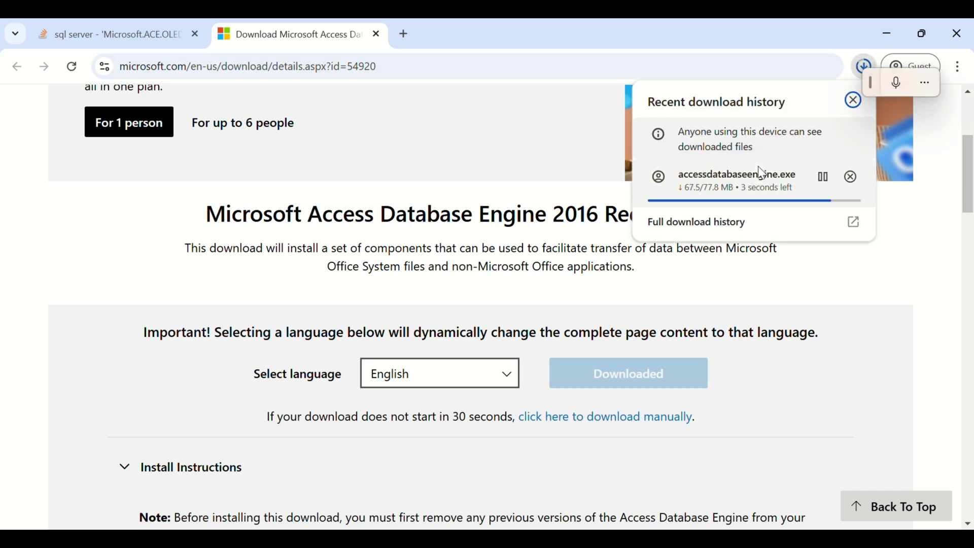
- Review the quiet installation instructions in the Stack Overflow answer and open Command Prompt as administrator
{"action": "left_click", "coordinate": [145, 35]}
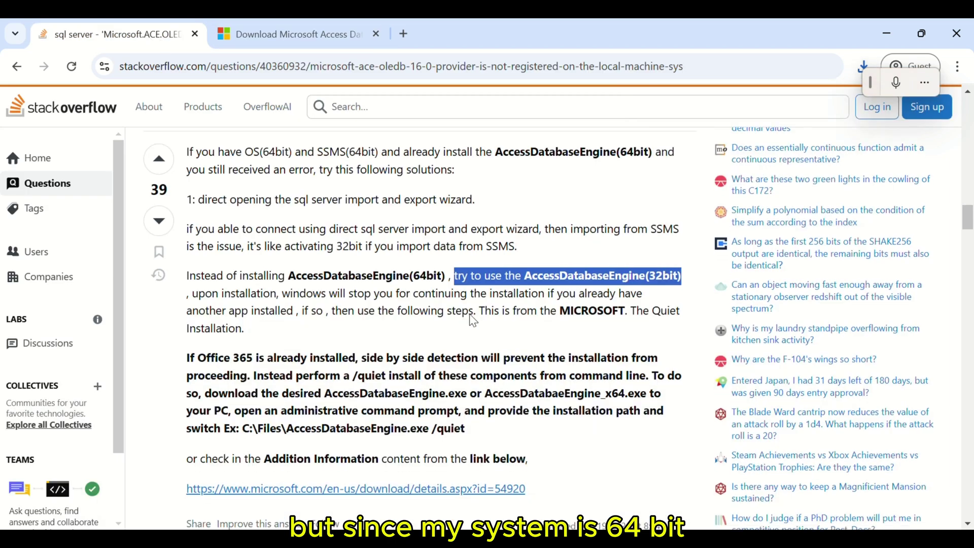
{"action": "scroll", "coordinate": [388, 337], "scroll_direction": "down", "scroll_amount": 4}
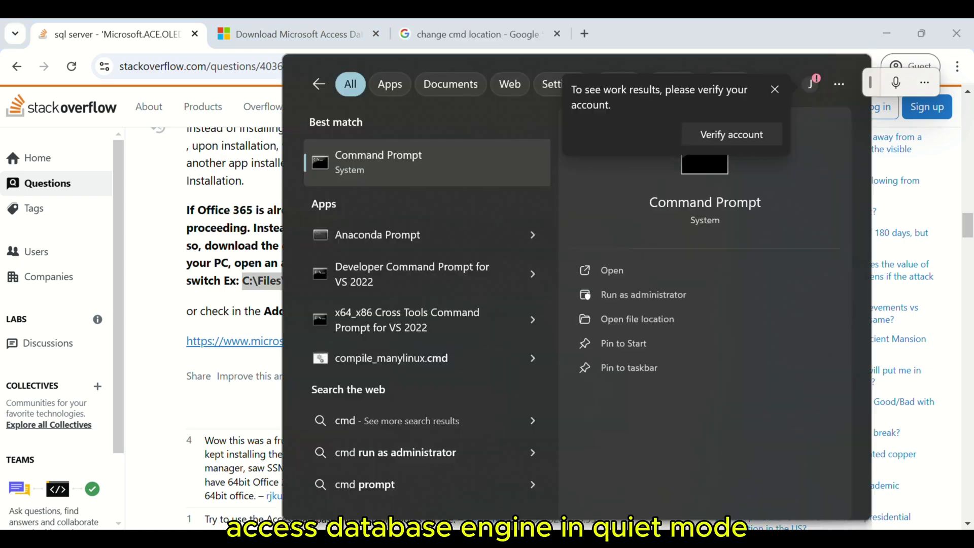
{"action": "right_click", "coordinate": [412, 154]}
{"action": "left_click", "coordinate": [424, 167]}
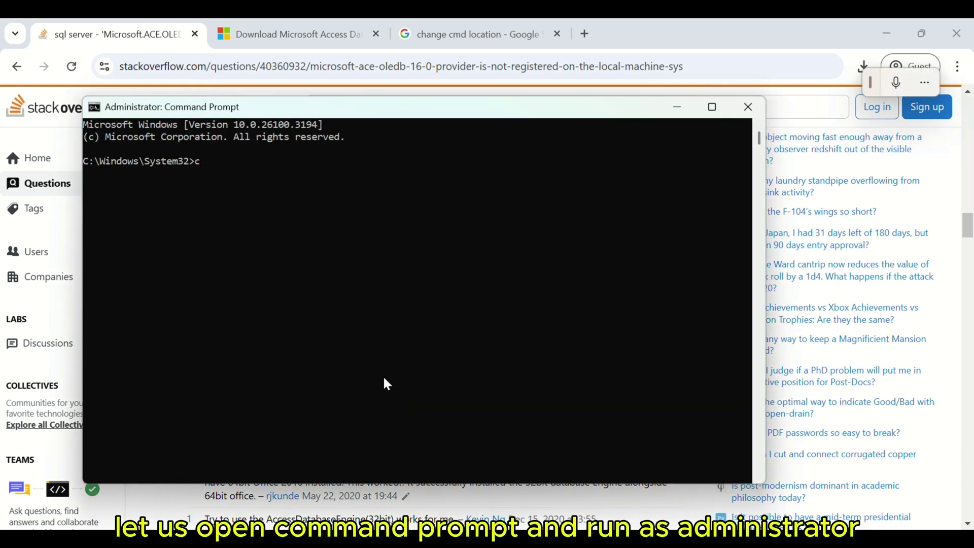
- Change the directory to C:\ and run C:\Files\AccessDatabaseEngine.exe /quiet to install the engine silently
{"action": "type", "text": "cd C:\\"}
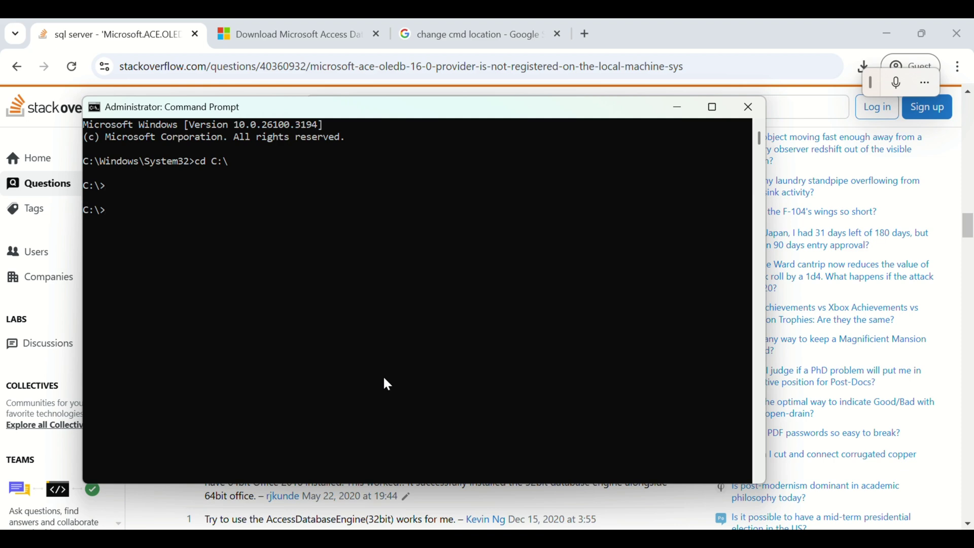
{"action": "type", "text": "C:\\Files\\AccessDatabaseEngine.exe /quiet"}
{"action": "key", "text": "Return"}
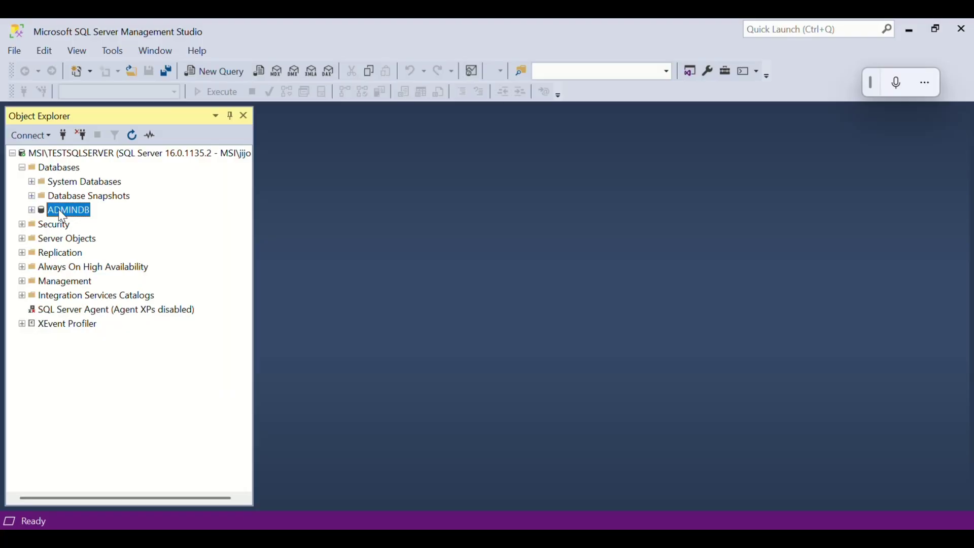
- Switch to SQL Server Management Studio, start importing data into ADMINDB, and set the data source to Microsoft Excel
{"action": "right_click", "coordinate": [60, 210]}
{"action": "mouse_move", "coordinate": [103, 267]}
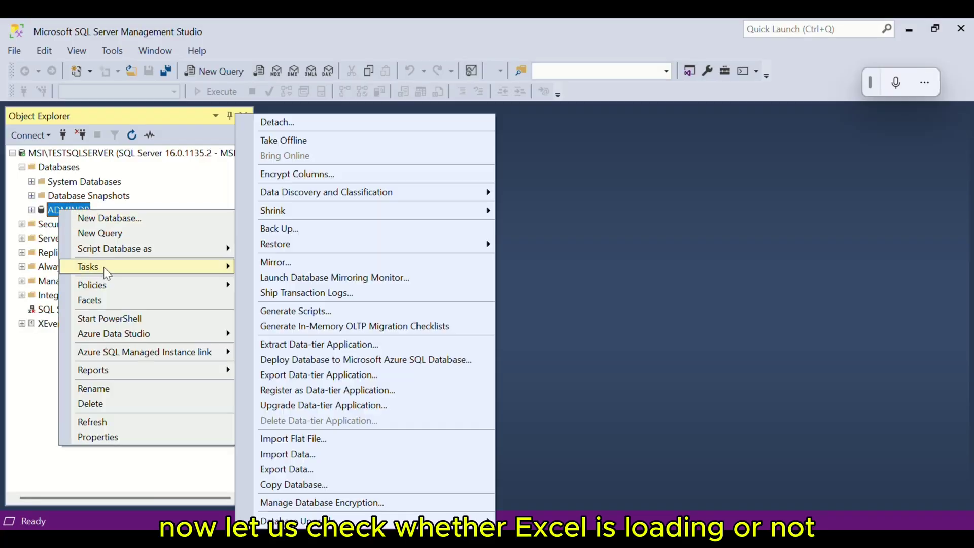
{"action": "left_click", "coordinate": [281, 453]}
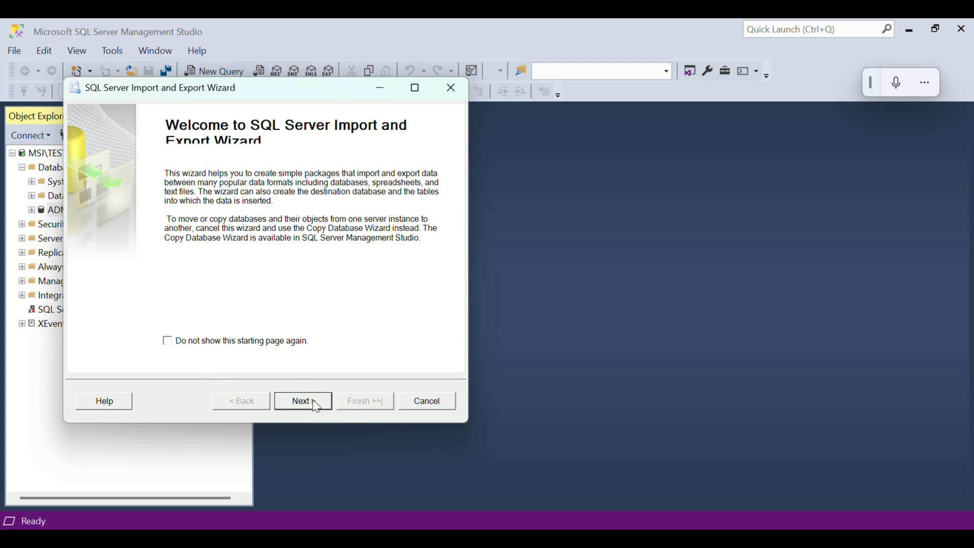
{"action": "left_click", "coordinate": [315, 406]}
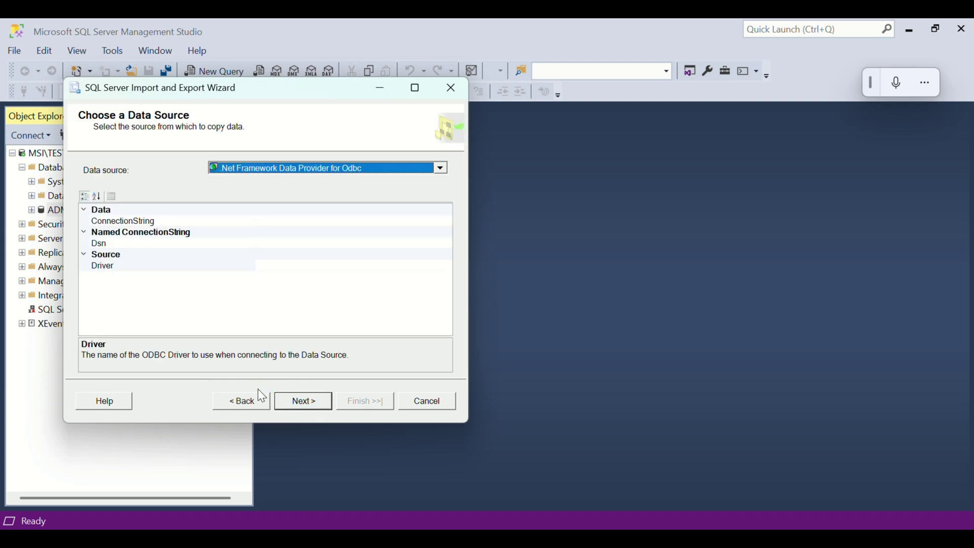
{"action": "left_click", "coordinate": [439, 170]}
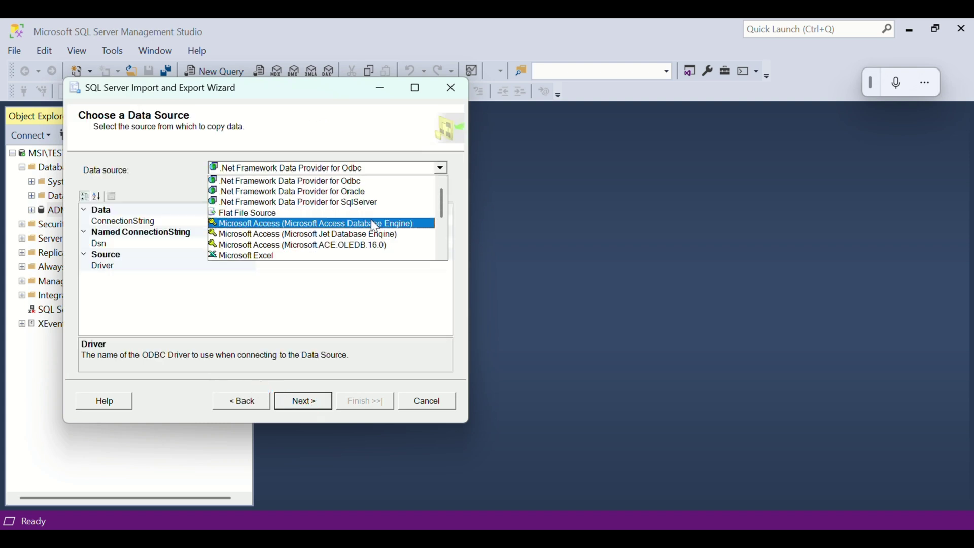
{"action": "left_click", "coordinate": [351, 256]}
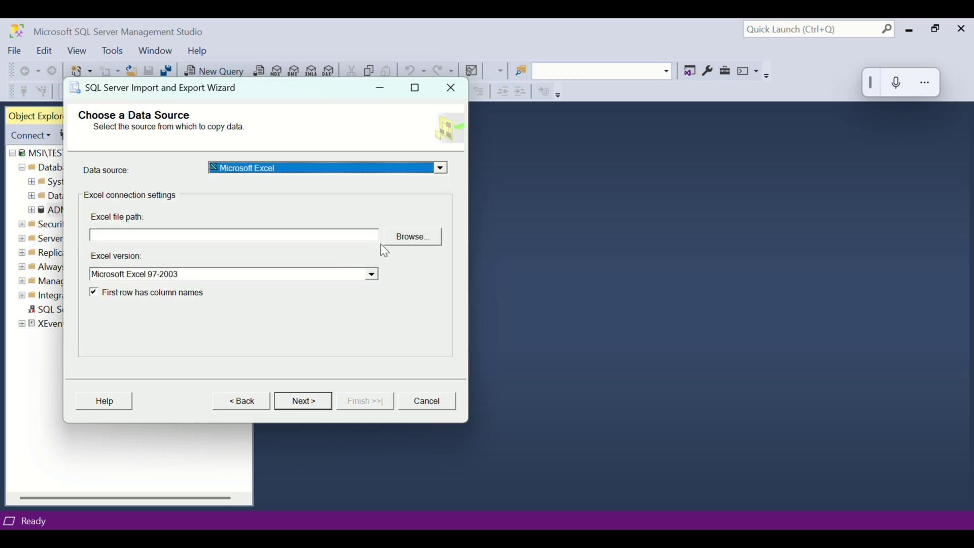
- Set the Excel version to Microsoft Excel 2007-2010, choose Sales.xlsx from Downloads as the source file, and proceed to the destination settings
{"action": "left_click", "coordinate": [375, 277]}
{"action": "left_click", "coordinate": [316, 325]}
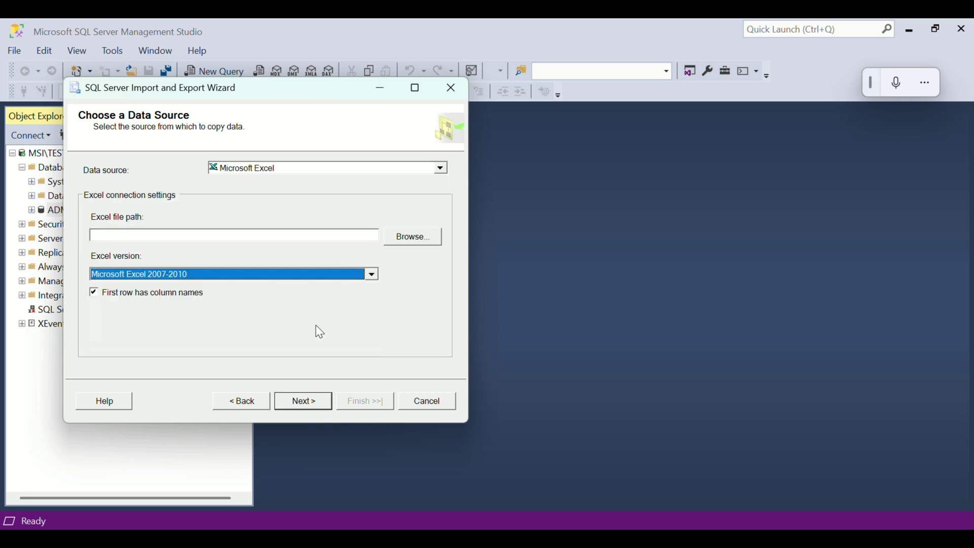
{"action": "left_click", "coordinate": [410, 238]}
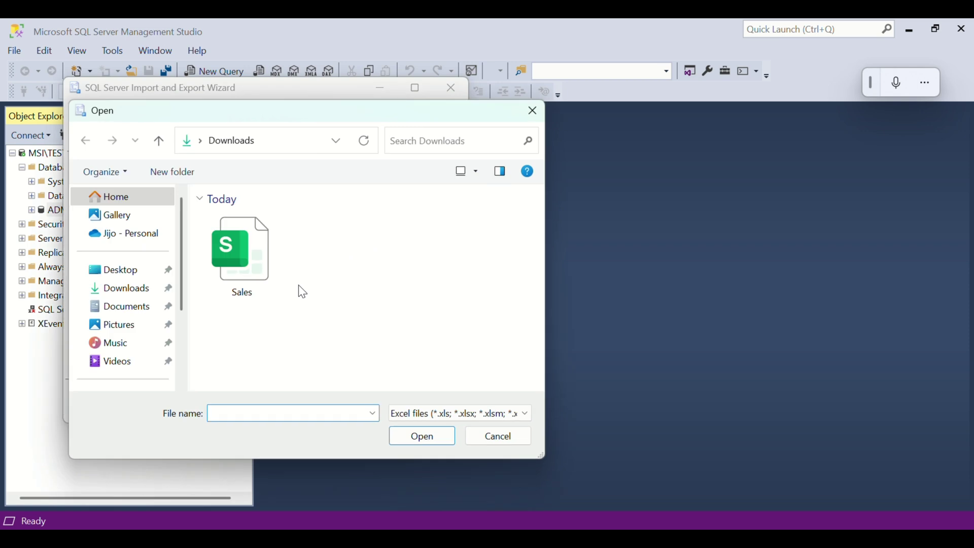
{"action": "left_click", "coordinate": [261, 293]}
{"action": "left_click", "coordinate": [419, 437]}
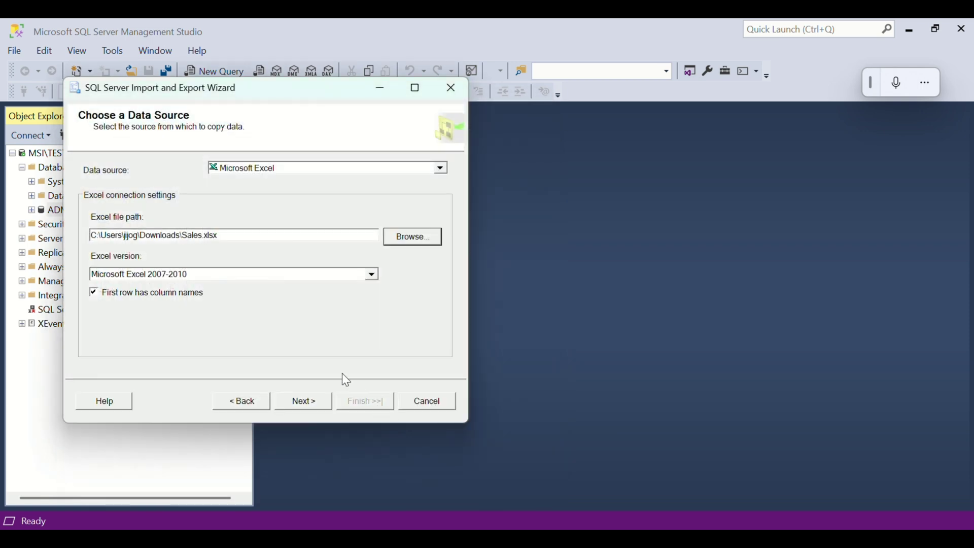
{"action": "left_click", "coordinate": [304, 403]}
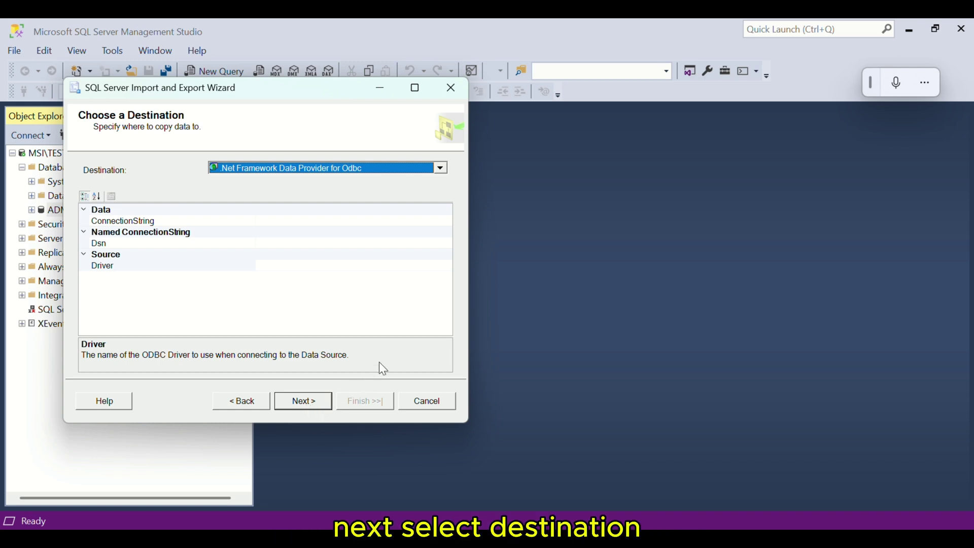
- Set the import destination to SQL Server Native Client 11.0 with the ADMINDB database and proceed to the copy options
{"action": "left_click", "coordinate": [442, 169]}
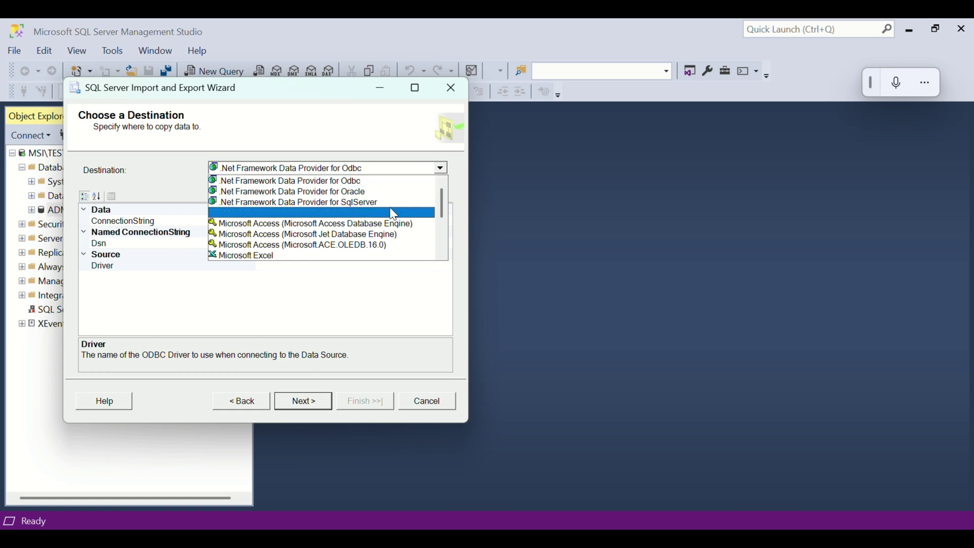
{"action": "scroll", "coordinate": [384, 218], "scroll_direction": "down", "scroll_amount": 3}
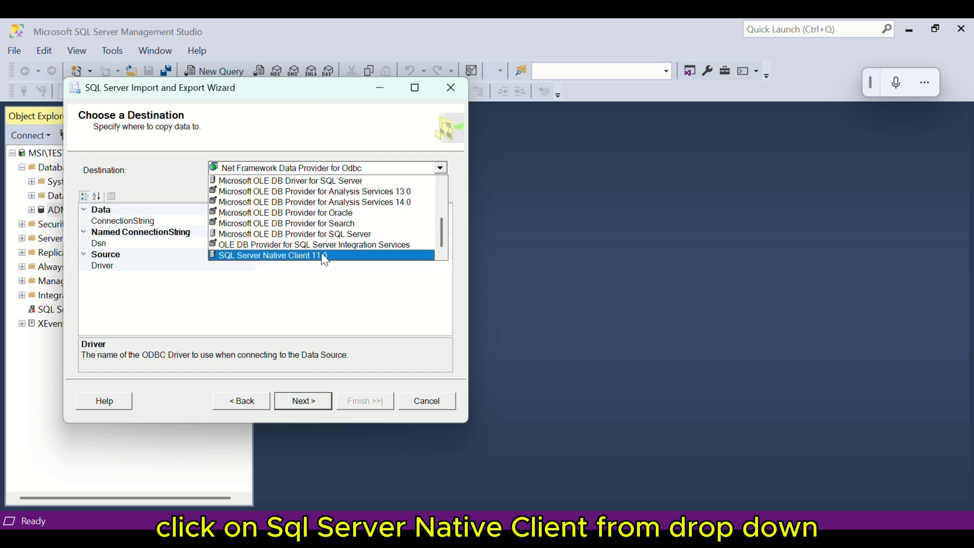
{"action": "left_click", "coordinate": [323, 255]}
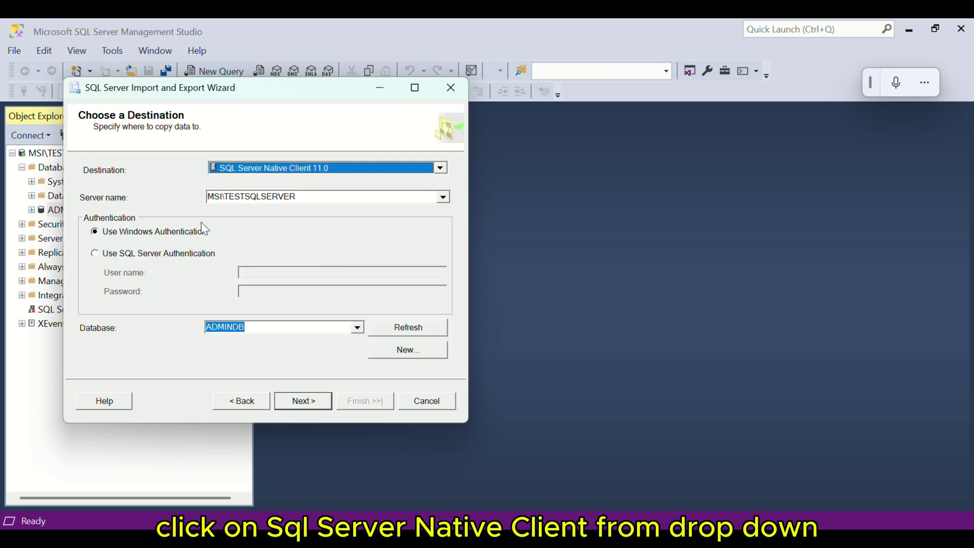
{"action": "left_click", "coordinate": [358, 329]}
{"action": "left_click", "coordinate": [228, 349]}
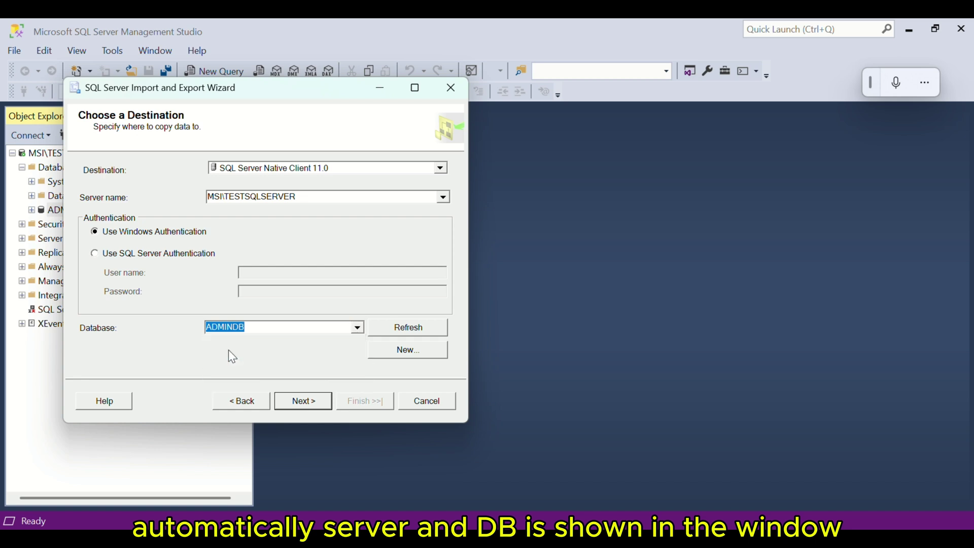
{"action": "left_click", "coordinate": [299, 404]}
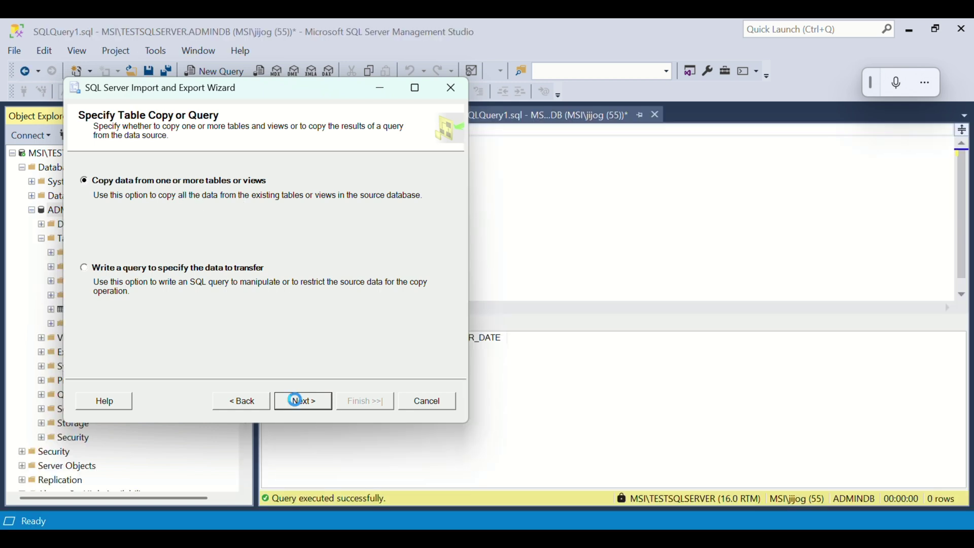
- Choose to copy data from tables or views and set [dbo].[SALES] as the destination table for the Sales$ sheet
{"action": "left_click", "coordinate": [303, 401]}
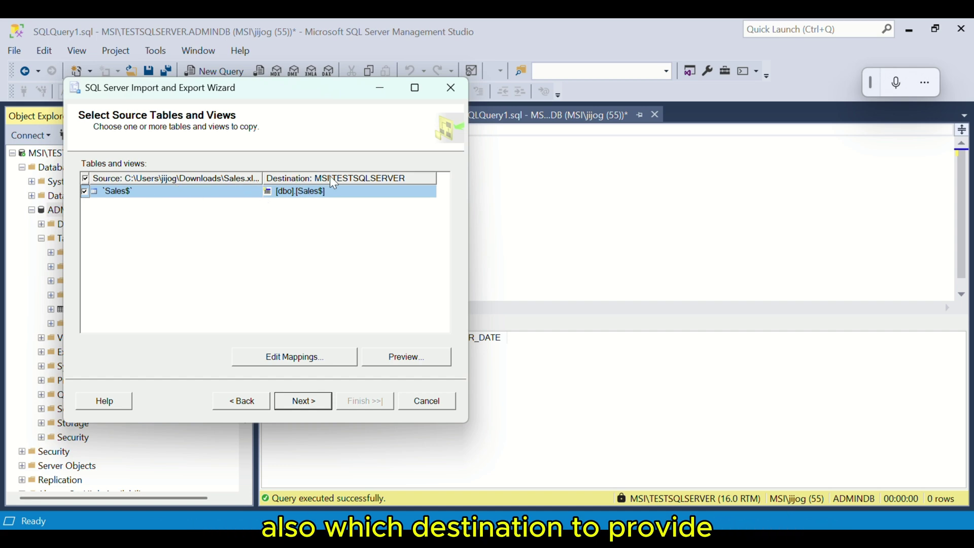
{"action": "left_click", "coordinate": [358, 196]}
{"action": "left_click", "coordinate": [429, 192]}
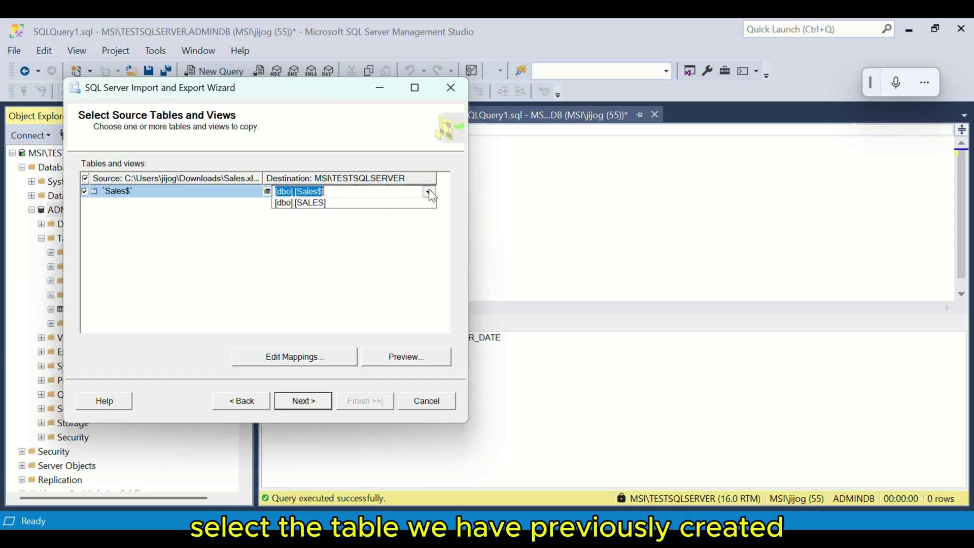
{"action": "left_click", "coordinate": [388, 208]}
- Edit the column mappings so that Sales maps to PRICE and Date maps to ORDER_DATE, and accept them
{"action": "left_click", "coordinate": [292, 356]}
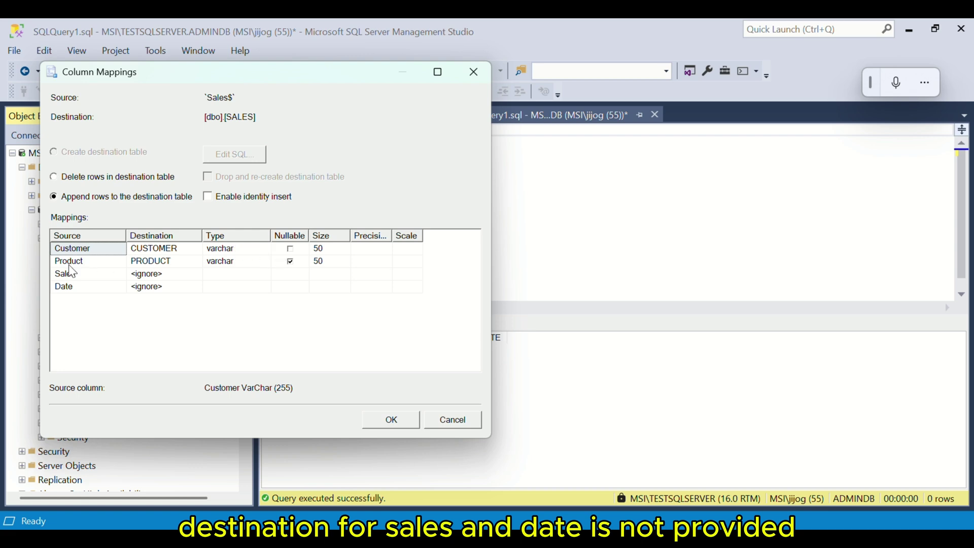
{"action": "left_click", "coordinate": [189, 274]}
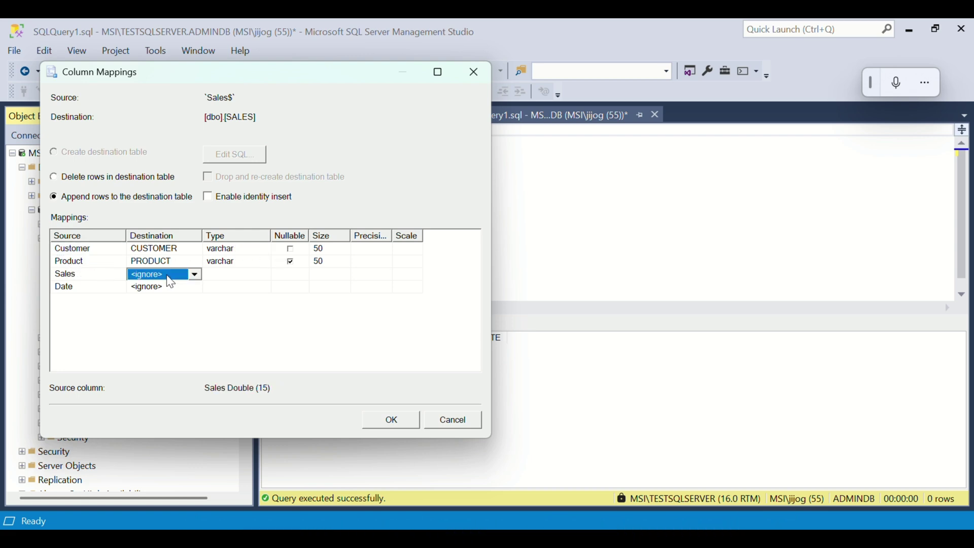
{"action": "left_click", "coordinate": [193, 275]}
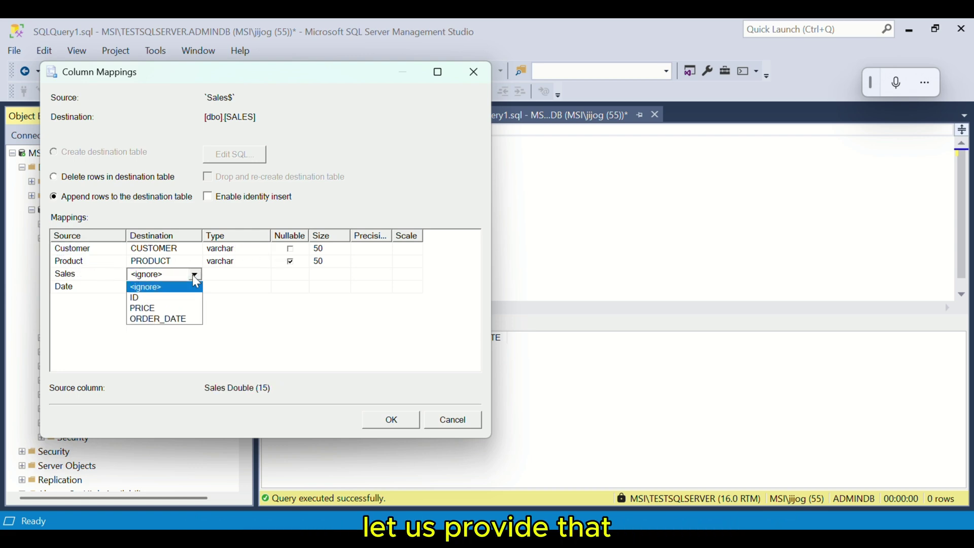
{"action": "left_click", "coordinate": [170, 308]}
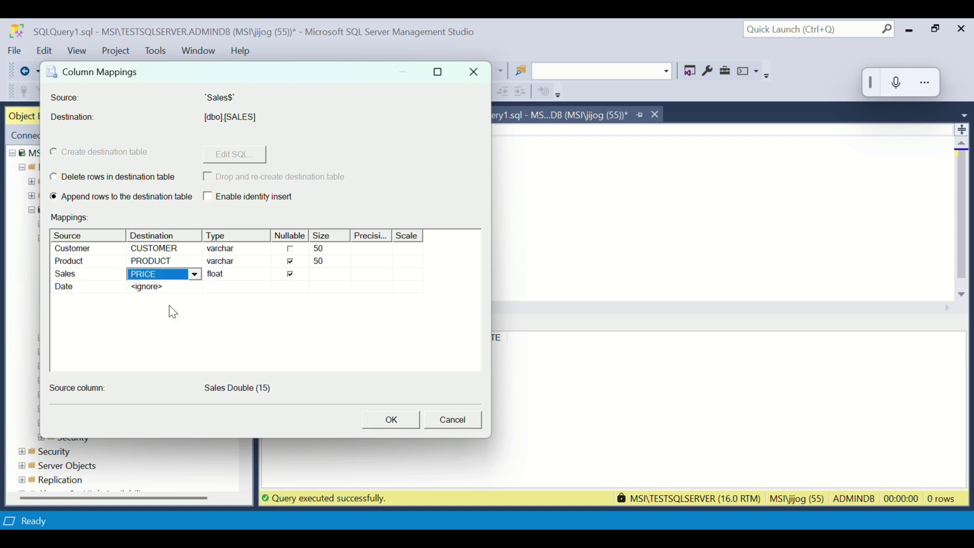
{"action": "left_click", "coordinate": [172, 287]}
{"action": "left_click", "coordinate": [195, 288]}
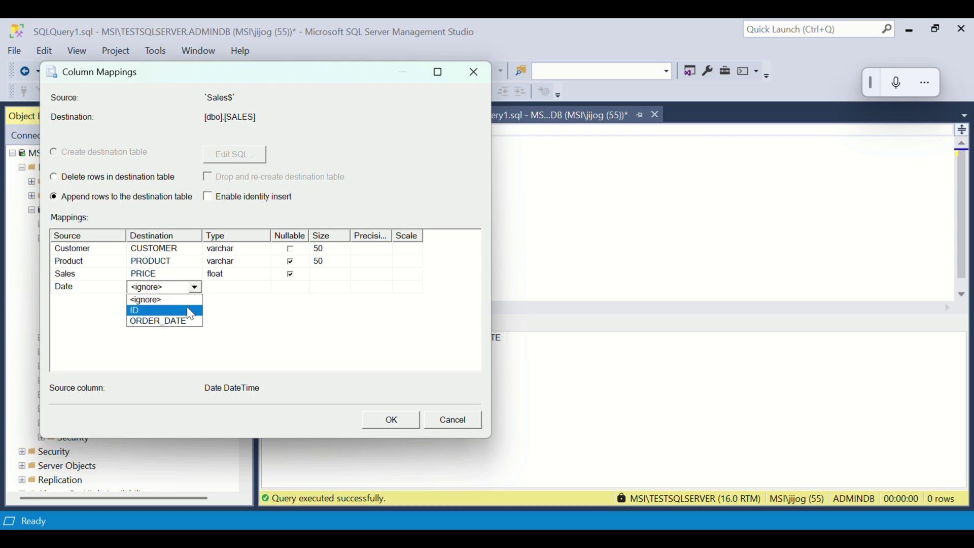
{"action": "left_click", "coordinate": [173, 321]}
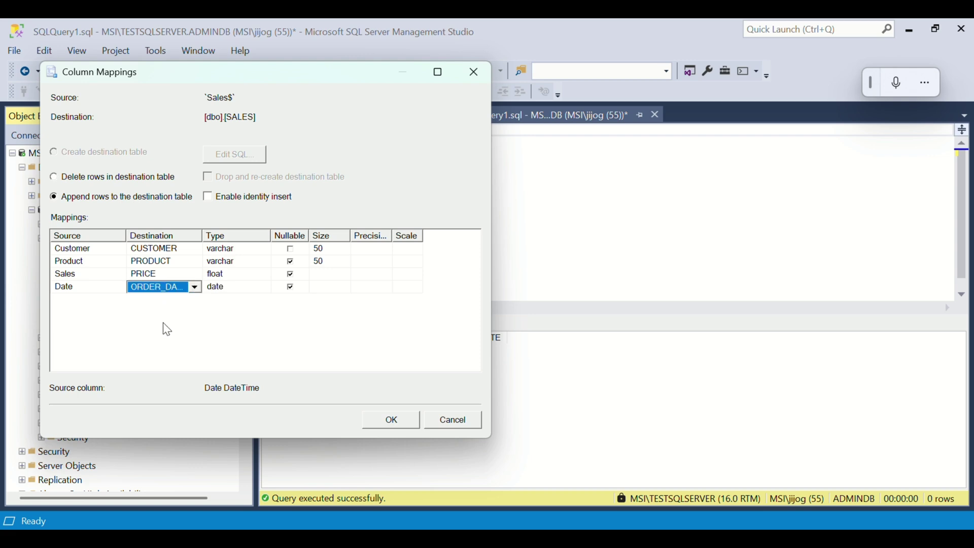
{"action": "left_click", "coordinate": [167, 330]}
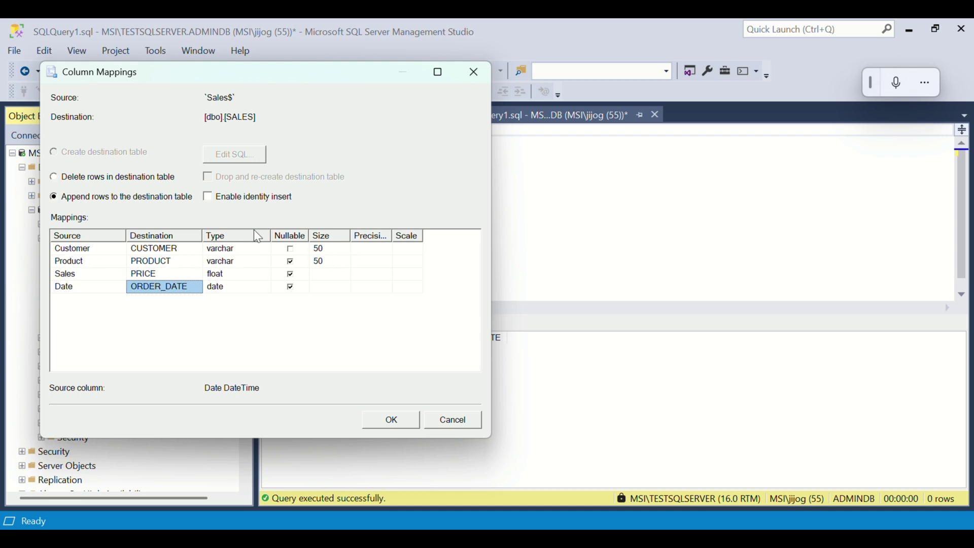
{"action": "left_click", "coordinate": [377, 419]}
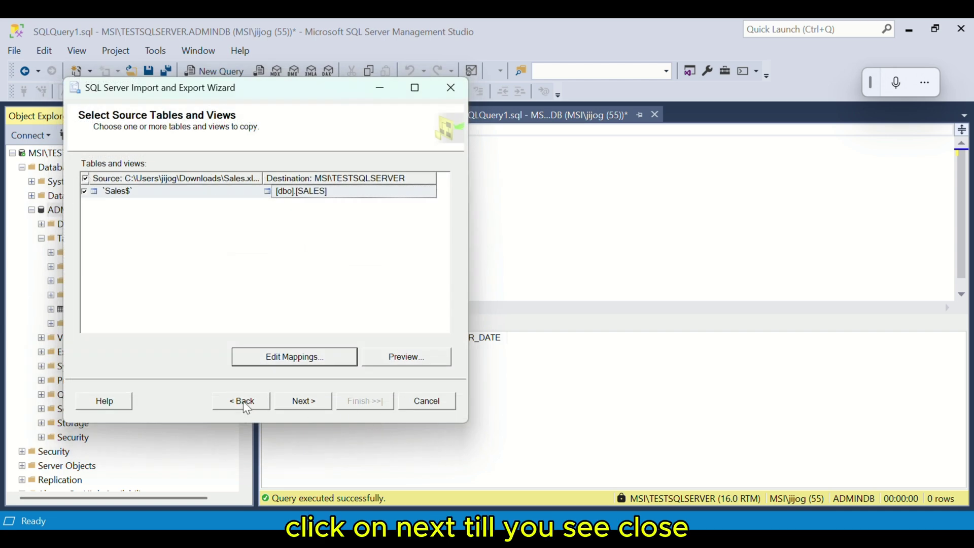
- Accept the data type mapping, run the import immediately without saving an SSIS package, and close the wizard after reviewing the execution details
{"action": "left_click", "coordinate": [308, 400]}
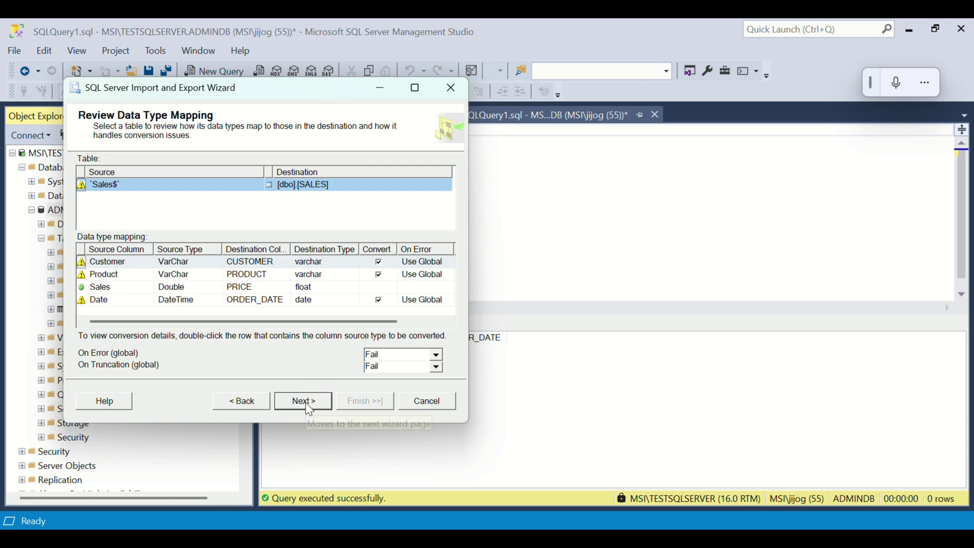
{"action": "left_click", "coordinate": [305, 403]}
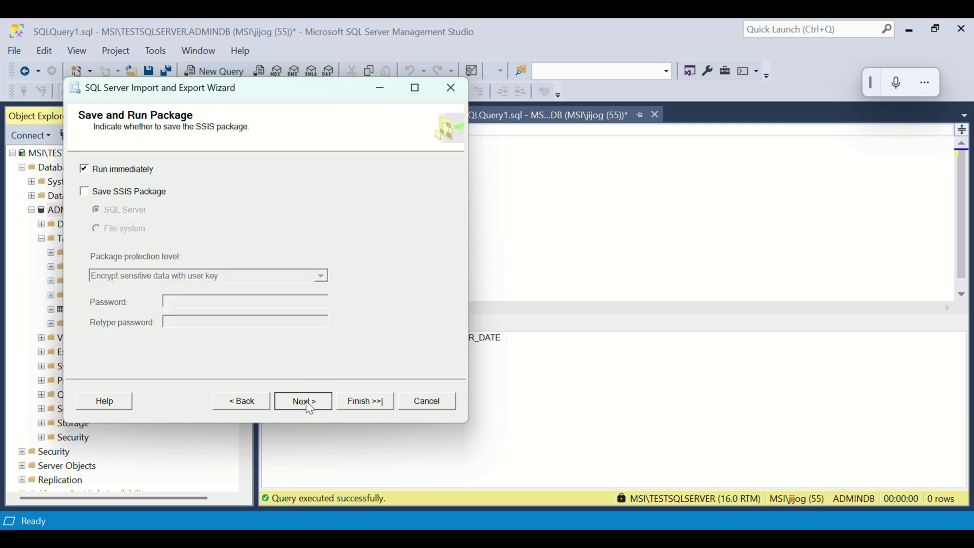
{"action": "left_click", "coordinate": [306, 401]}
{"action": "left_click", "coordinate": [370, 404]}
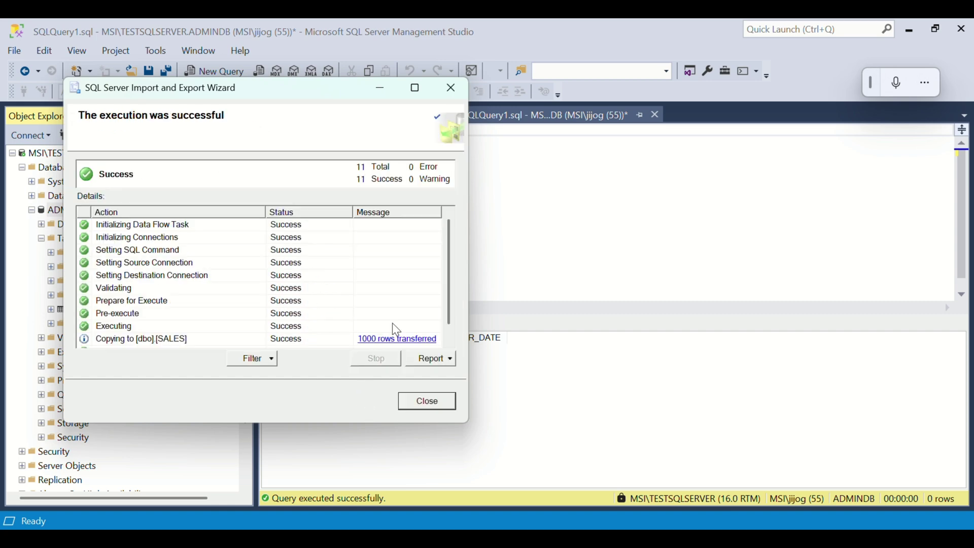
{"action": "scroll", "coordinate": [398, 330], "scroll_direction": "down", "scroll_amount": 1}
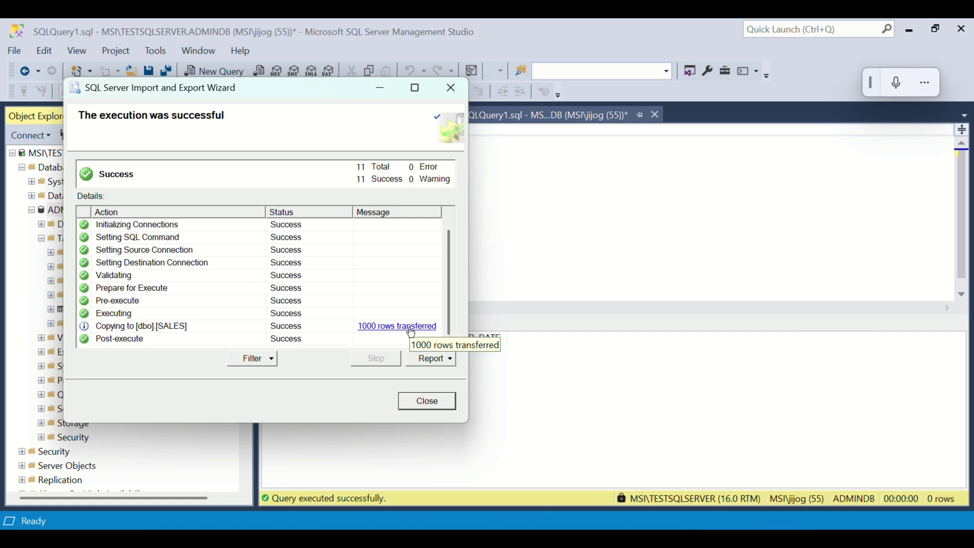
{"action": "left_click", "coordinate": [419, 401]}
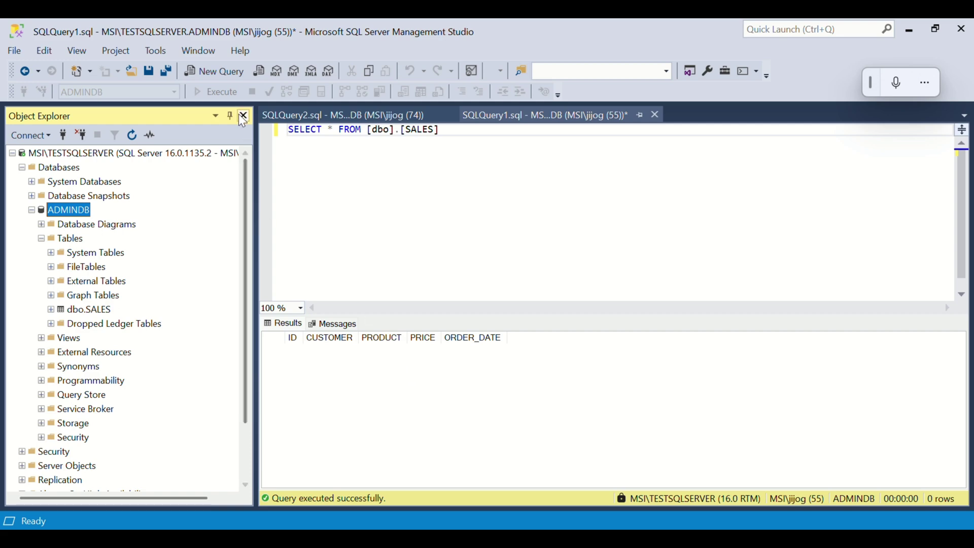
- Run the SELECT * FROM [dbo].[SALES] query and look through the returned rows to check the imported data
{"action": "left_click", "coordinate": [269, 130]}
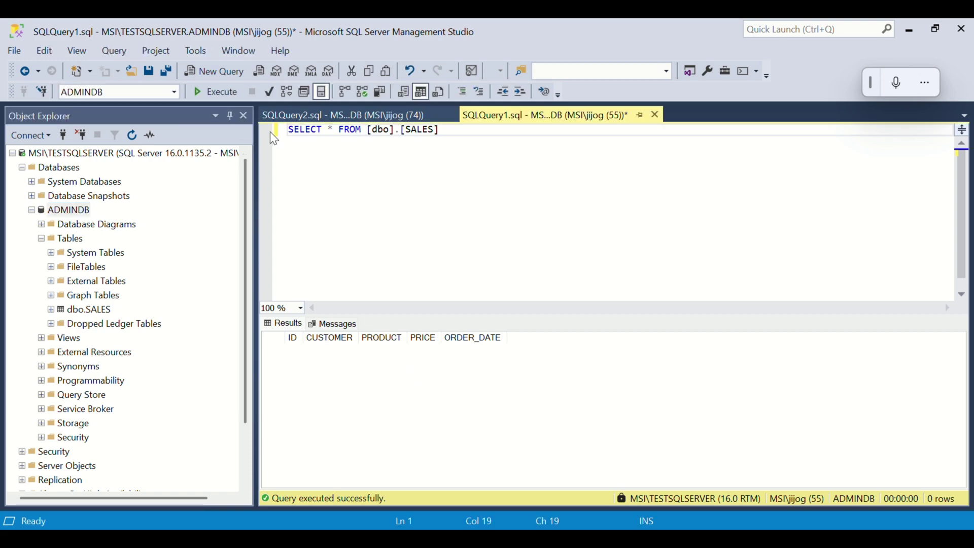
{"action": "left_click", "coordinate": [269, 133]}
{"action": "left_click", "coordinate": [214, 95]}
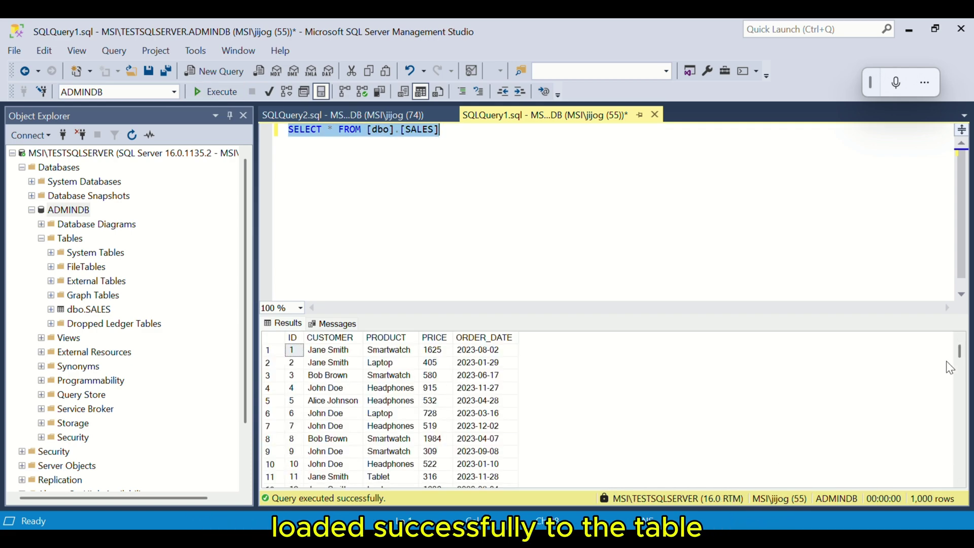
{"action": "scroll", "coordinate": [959, 362], "scroll_direction": "down", "scroll_amount": 4}
{"action": "left_click_drag", "start_coordinate": [961, 361], "coordinate": [949, 330]}
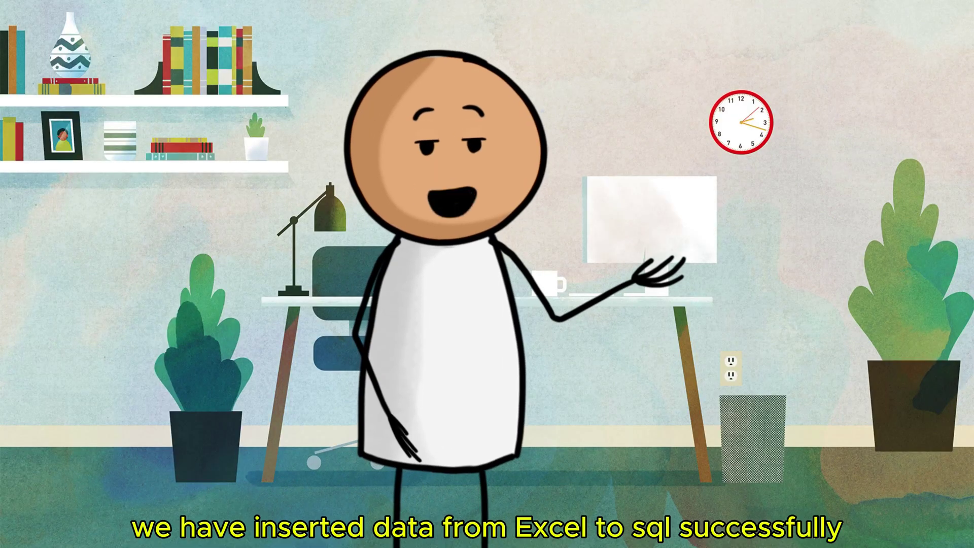